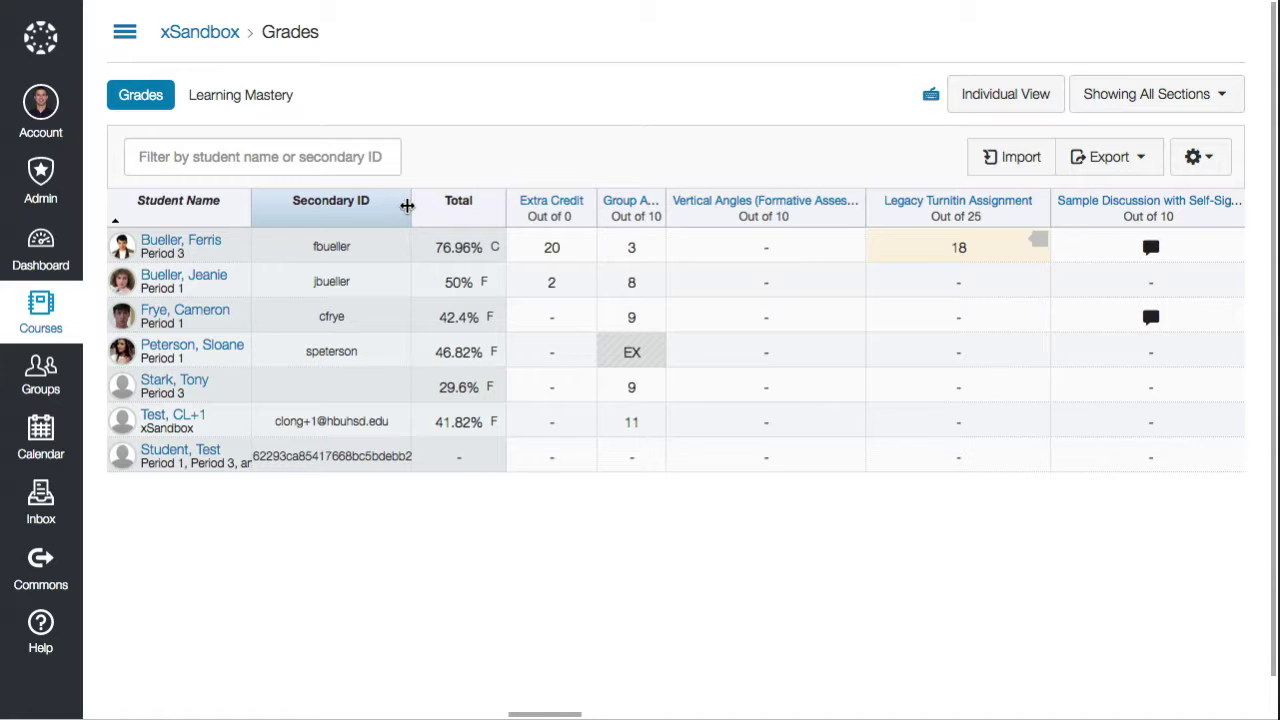
Narrow the Secondary ID column and display the Notes column directly after Student Name
drag(410, 205, 346, 235)
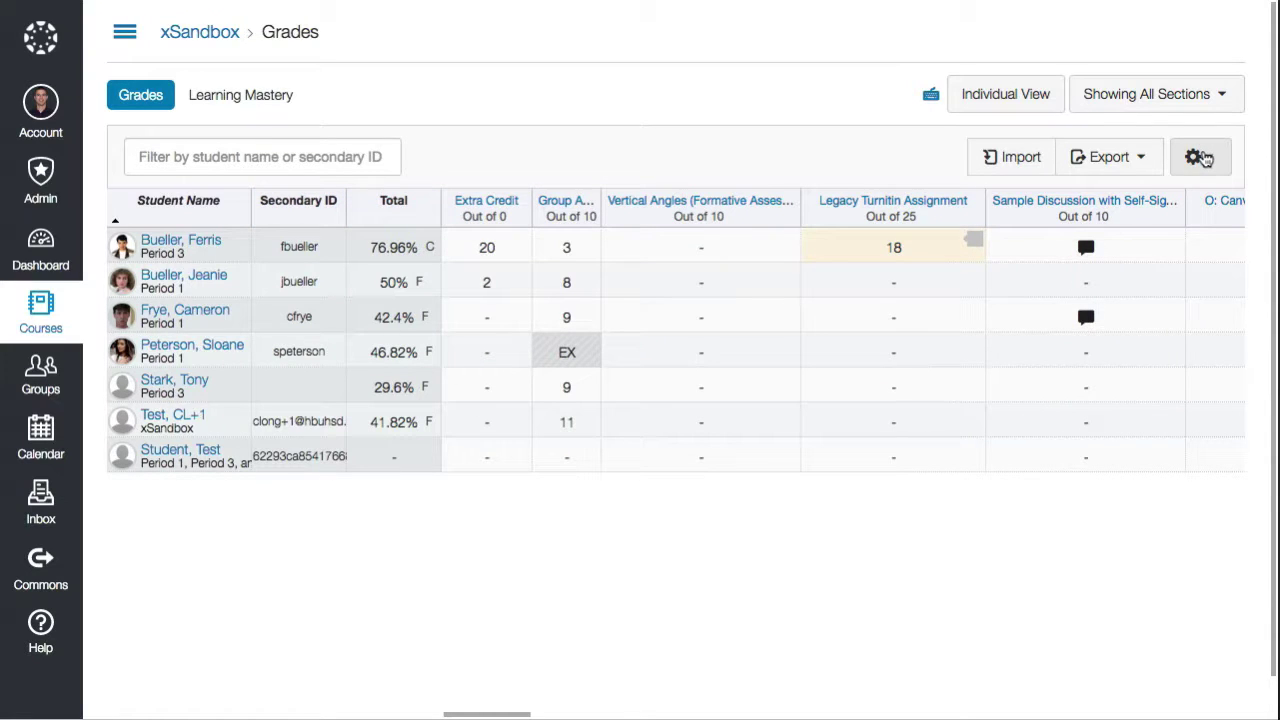
click(1205, 160)
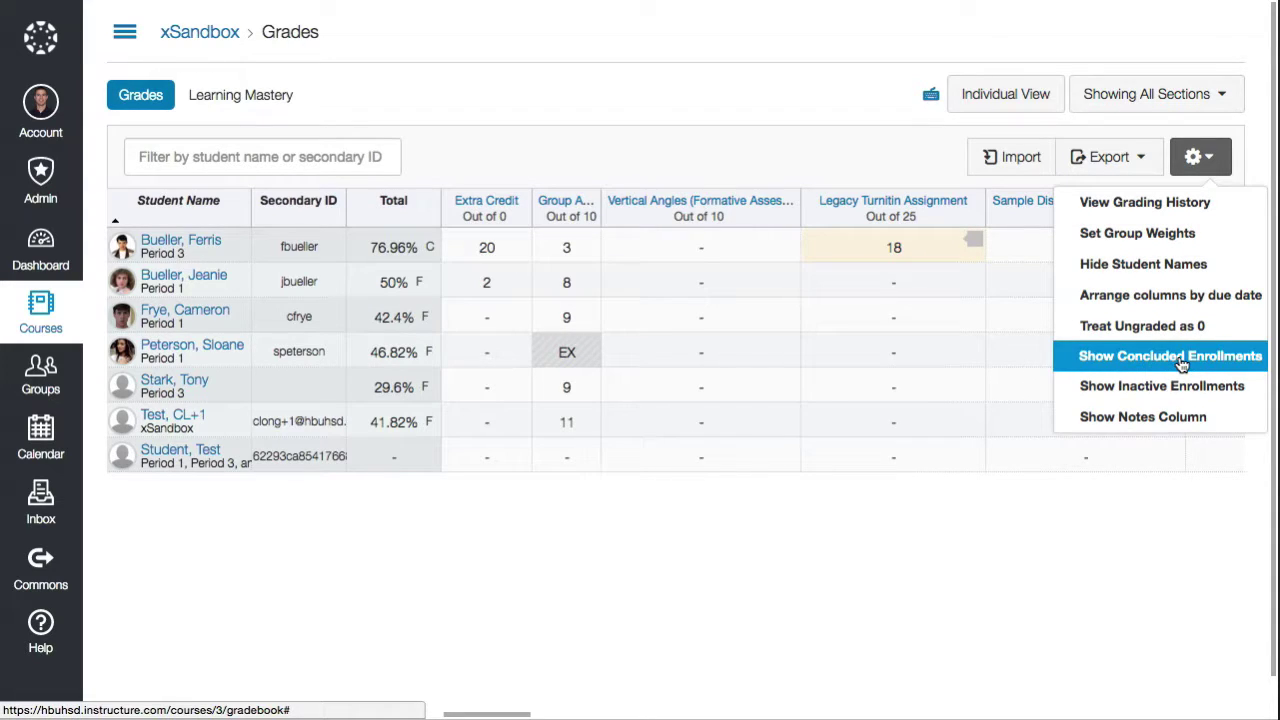
click(1165, 418)
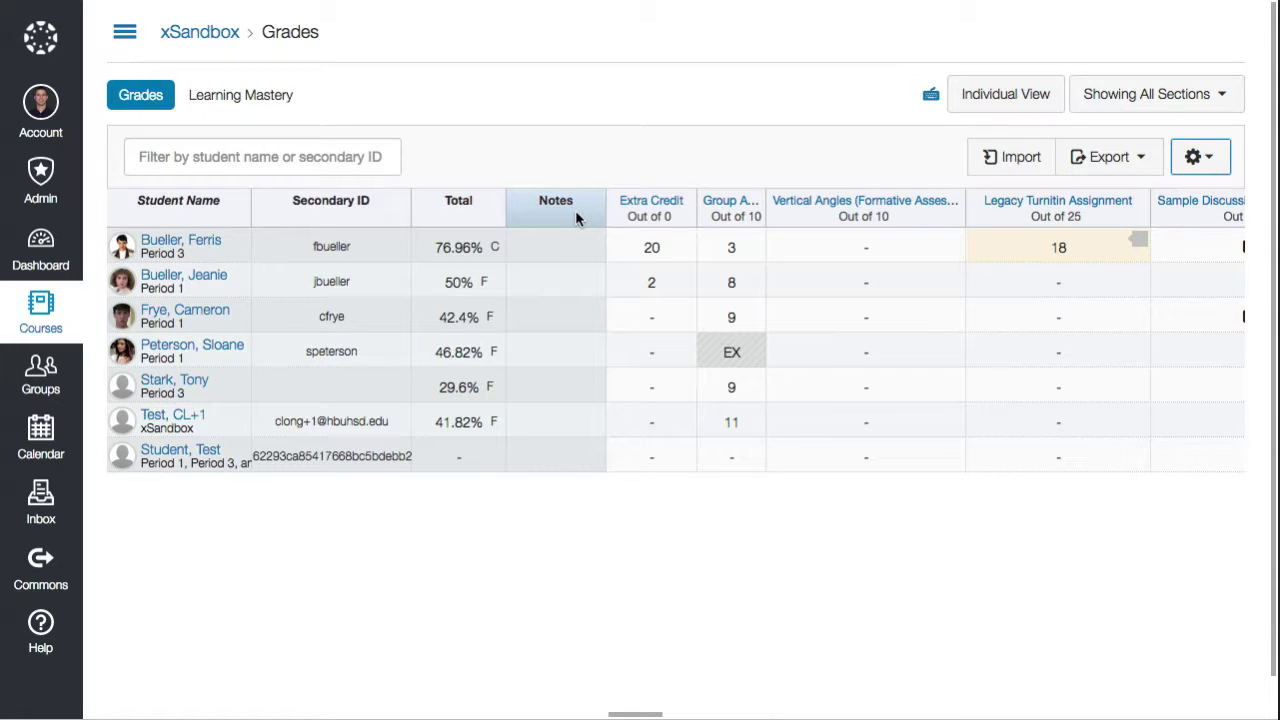
drag(575, 210, 295, 208)
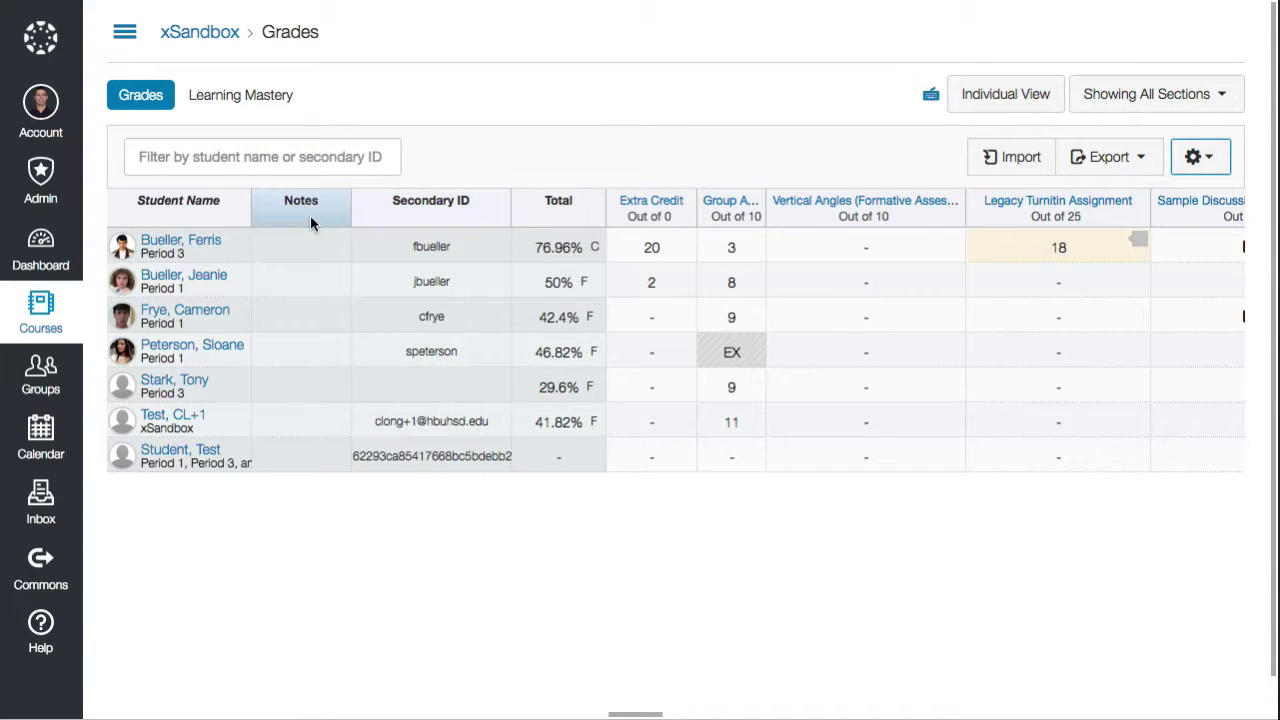
Save the notes 11, 5 and 1 for the first three students in the gradebook, in list order
click(281, 245)
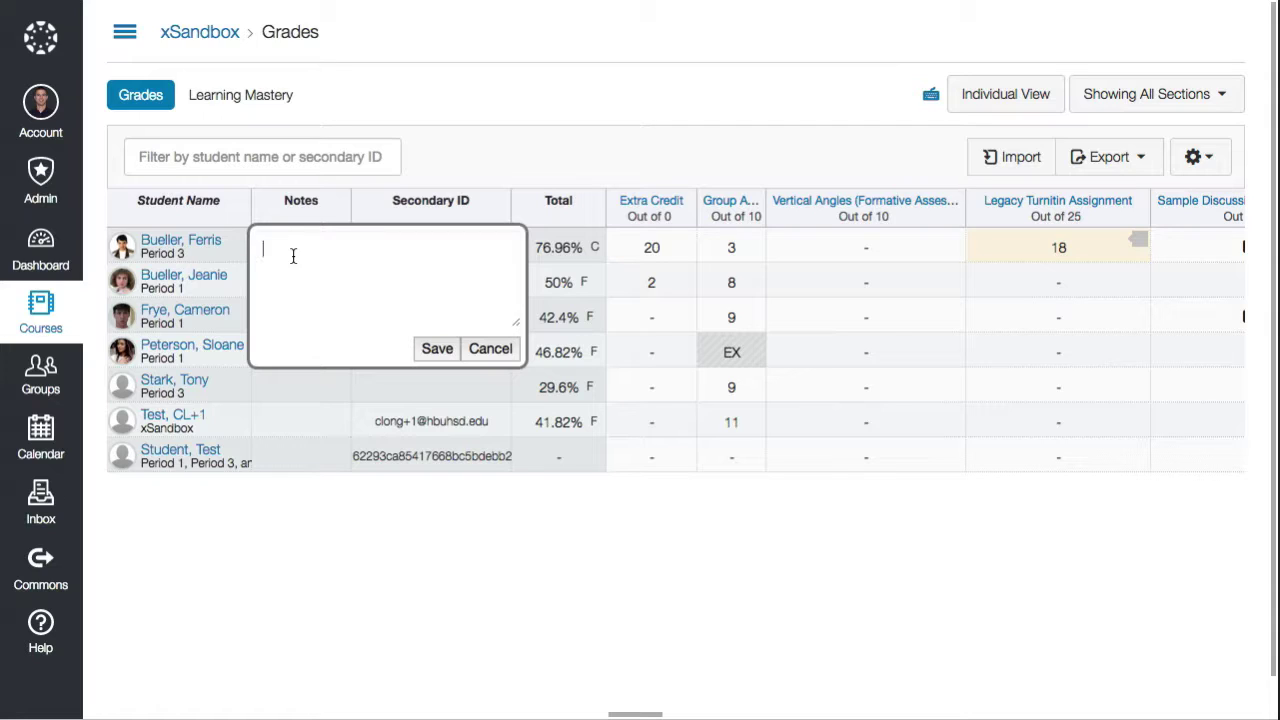
text(11)
click(449, 349)
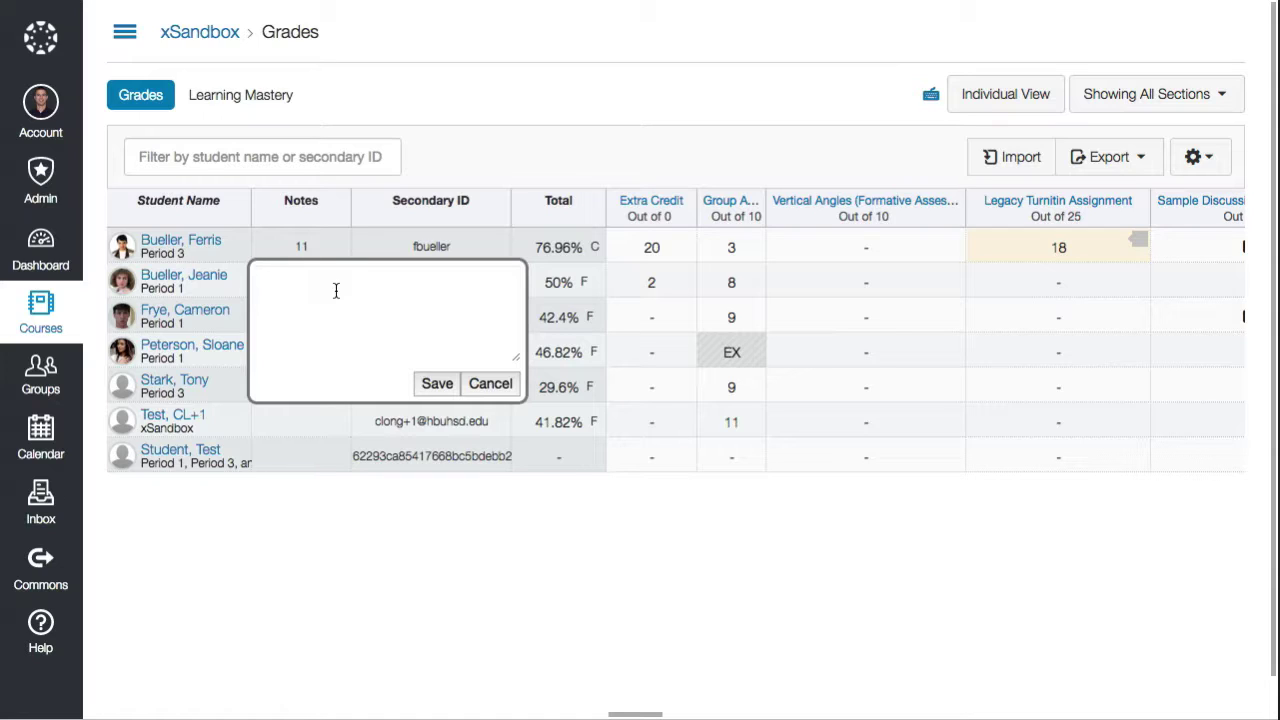
text(5)
click(423, 385)
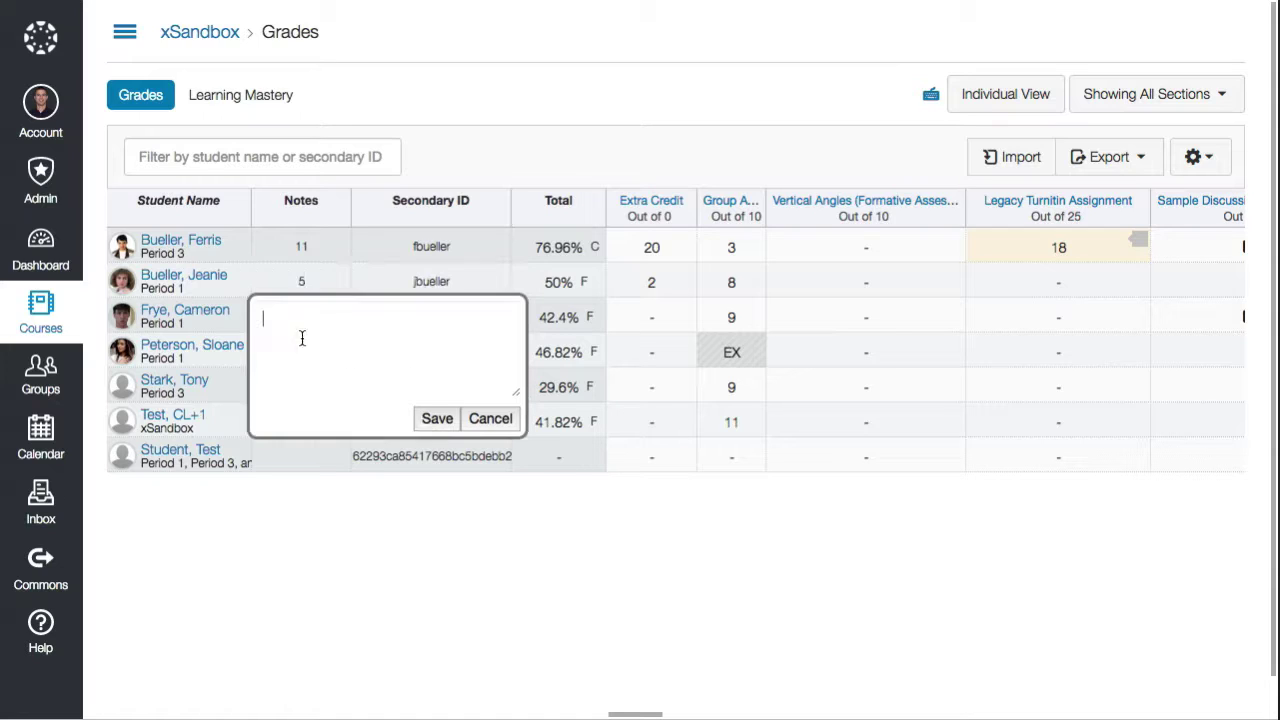
text(1)
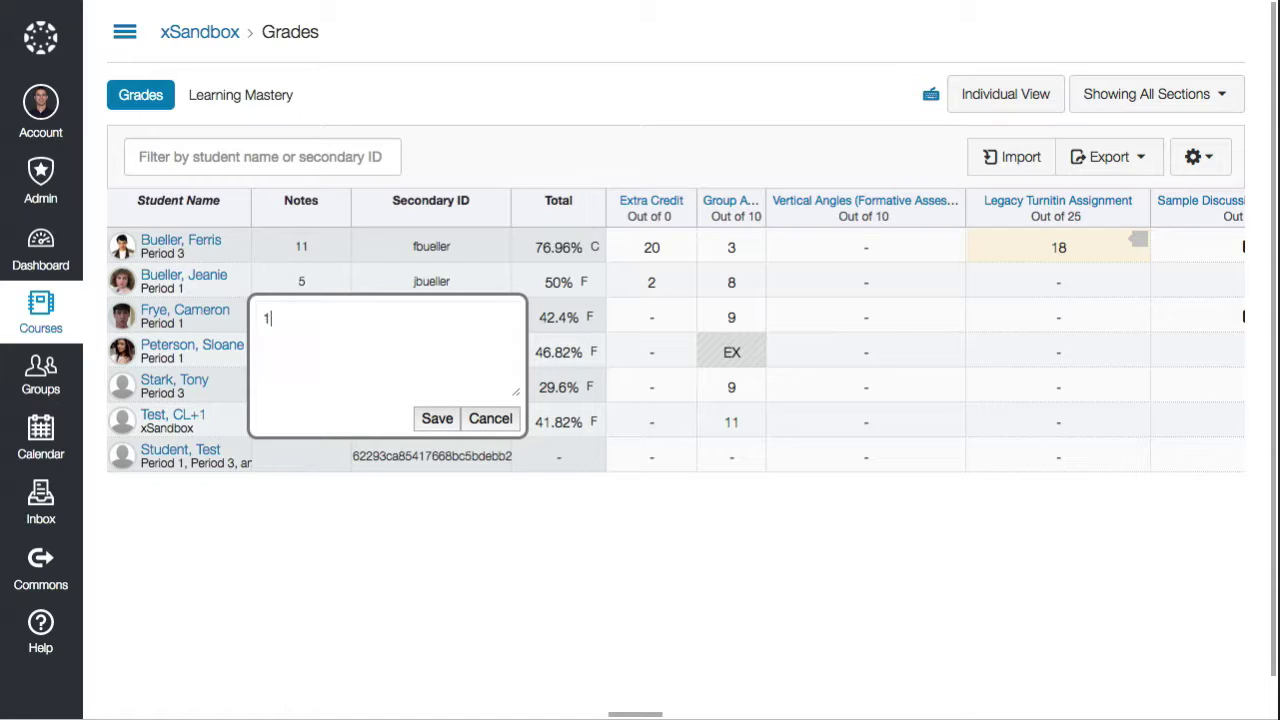
click(436, 418)
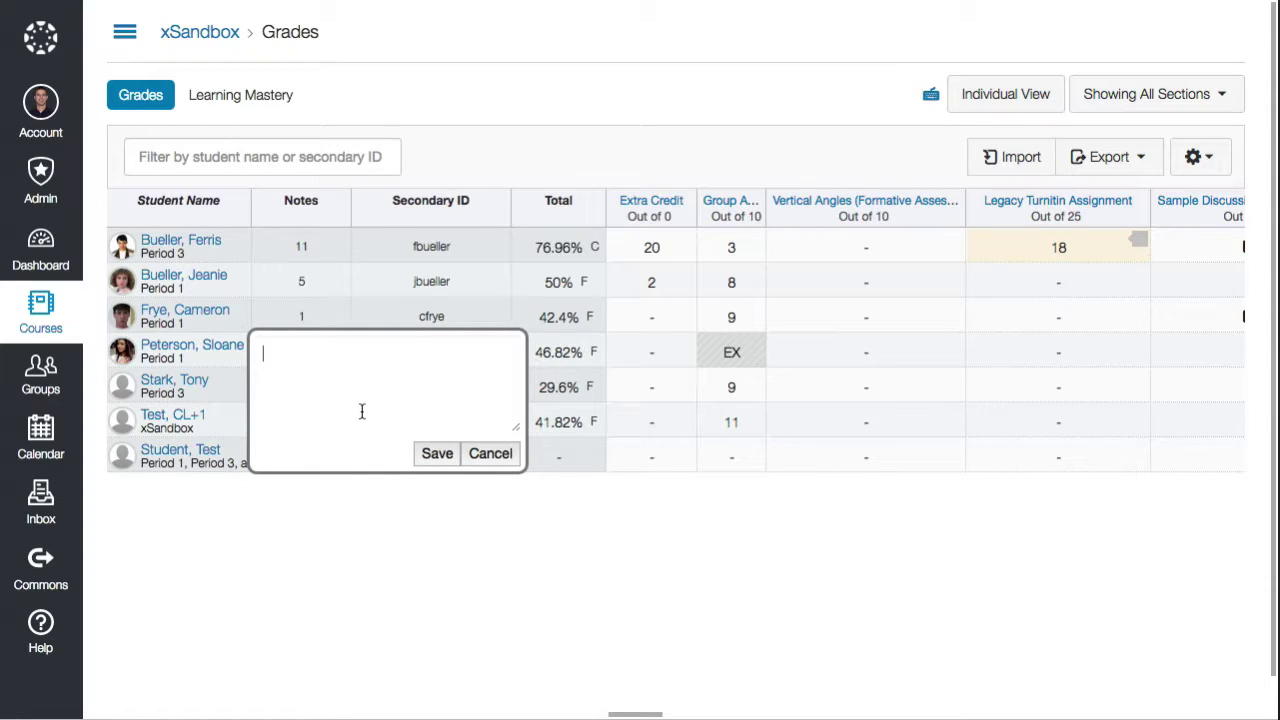
Save the notes 21, 15, 33 and 2 for the remaining four students, in list order
text(21)
click(437, 453)
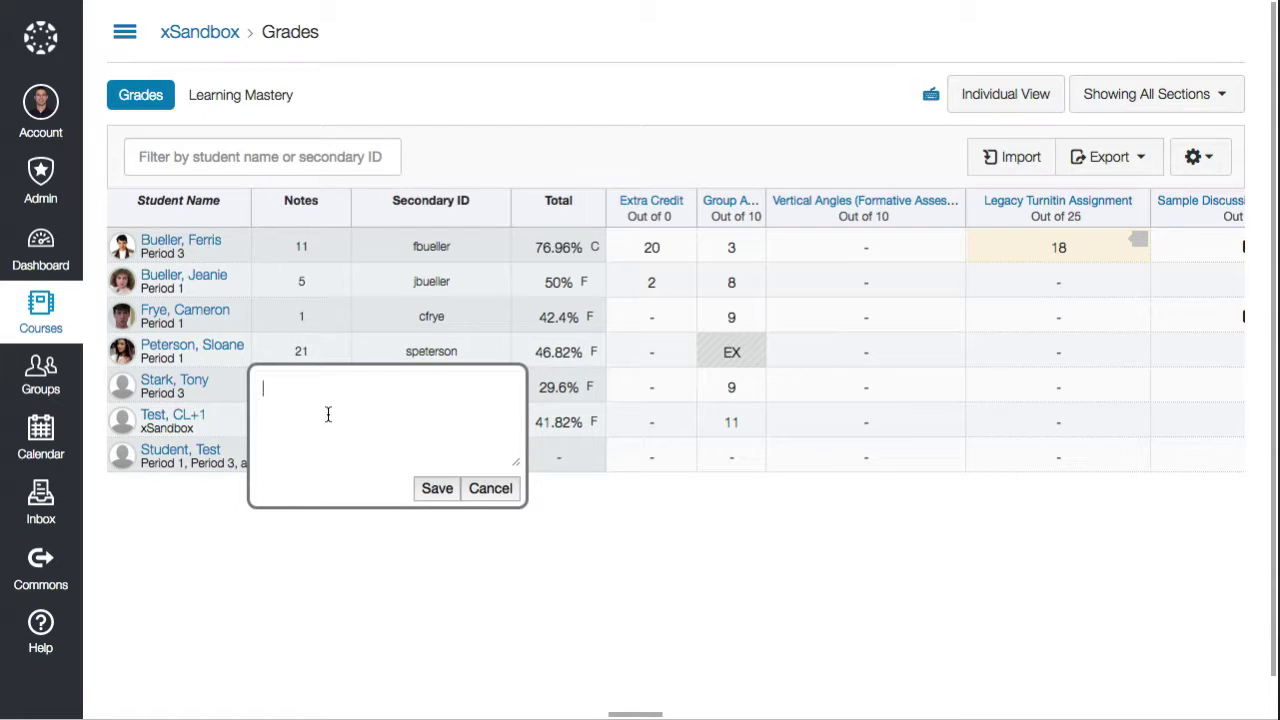
text(15)
click(437, 488)
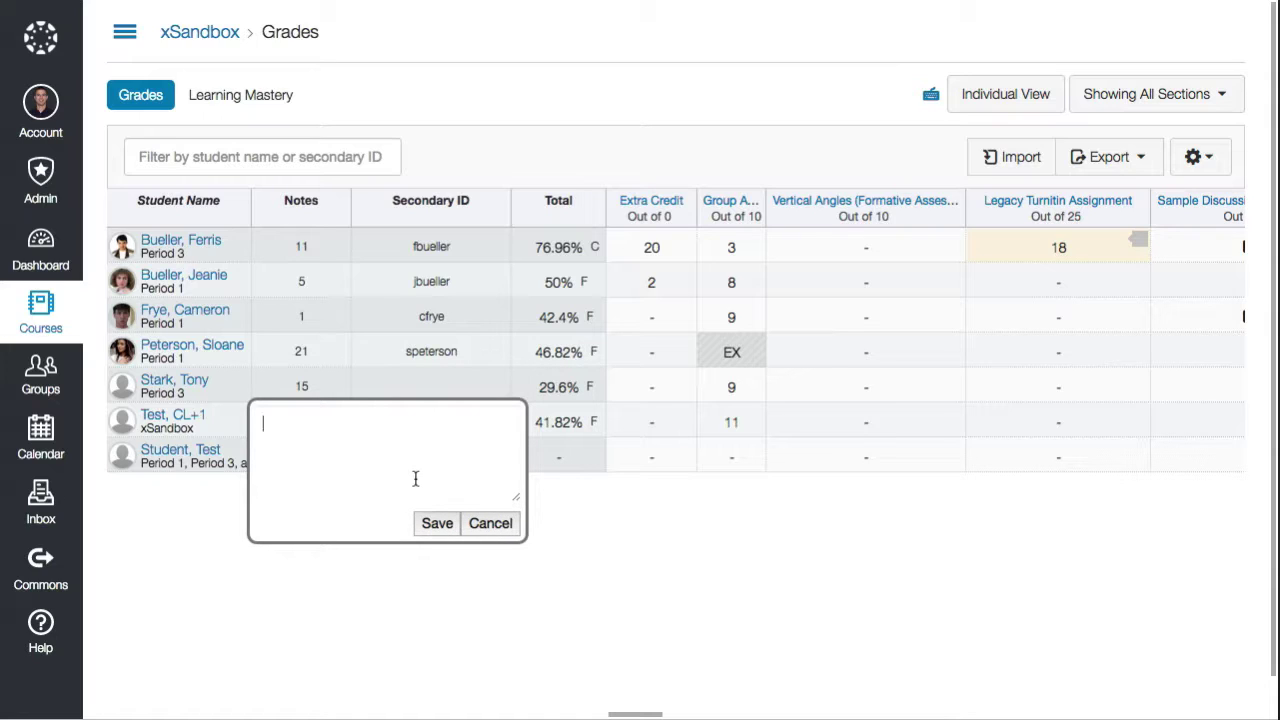
text(31)
key(BackSpace)
text(3)
click(440, 524)
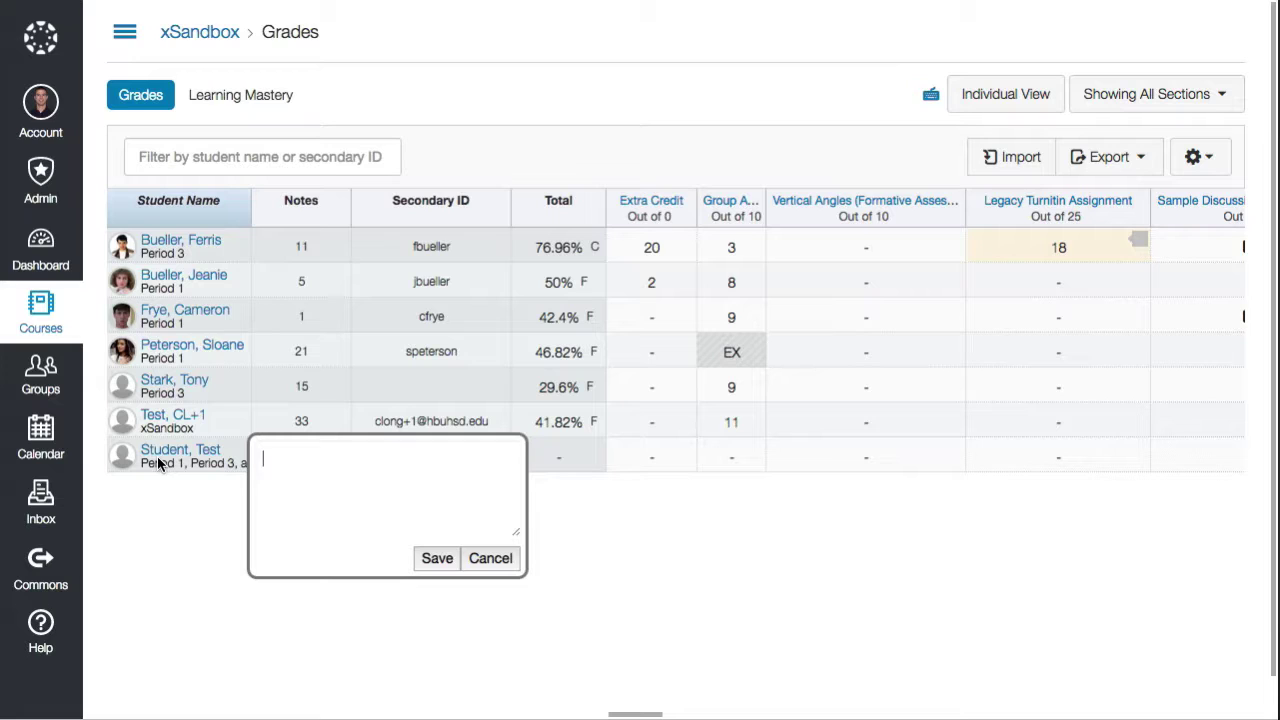
text(2)
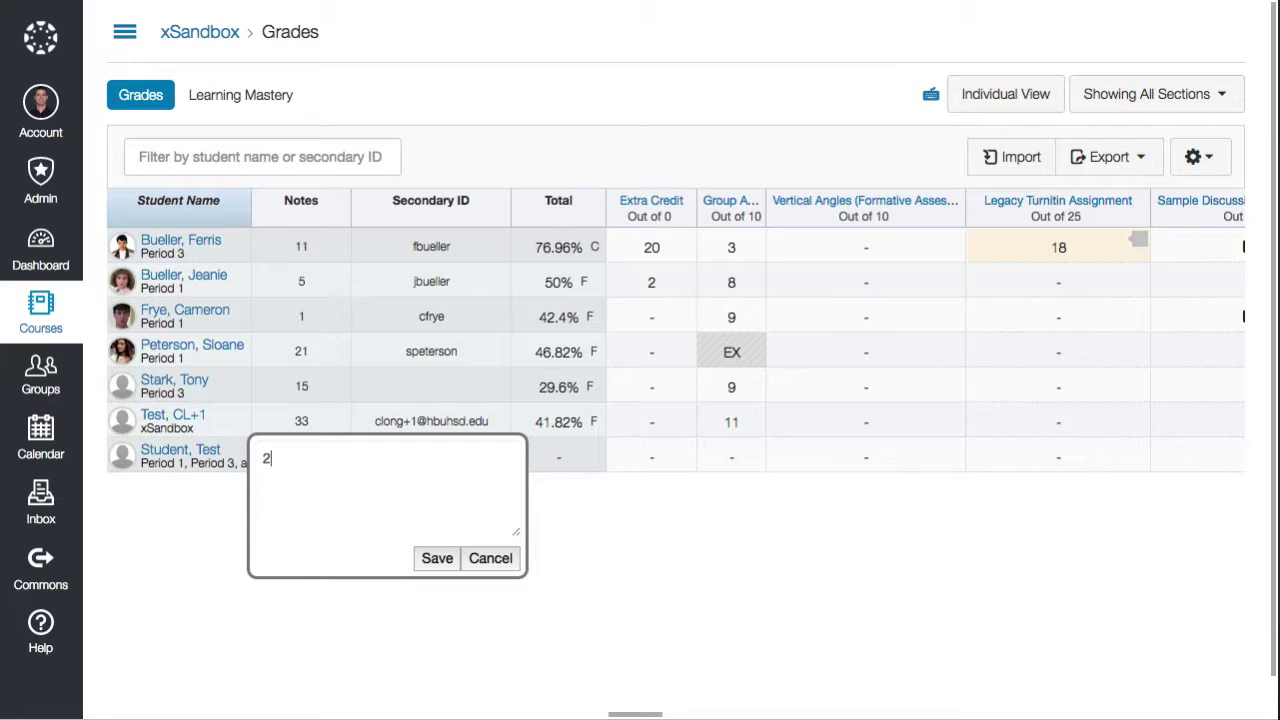
click(430, 558)
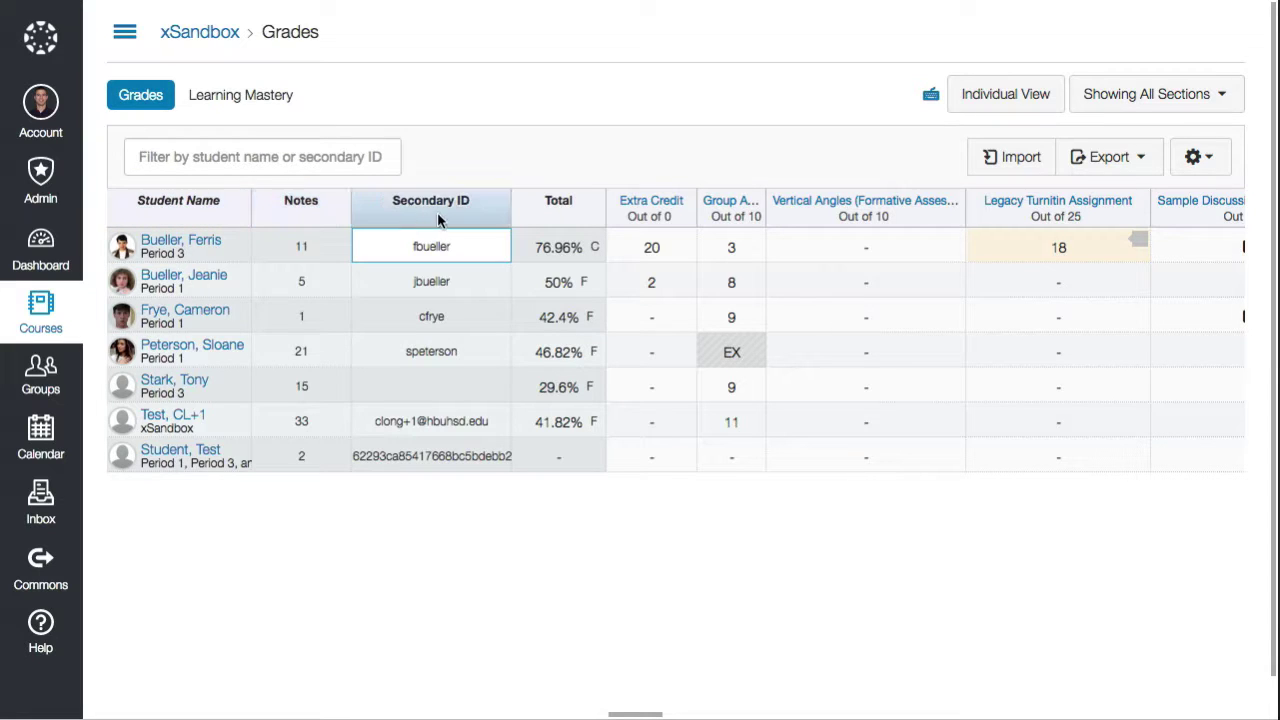
Try to sort the gradebook by Total and by Notes, and reload the page
click(593, 219)
click(324, 204)
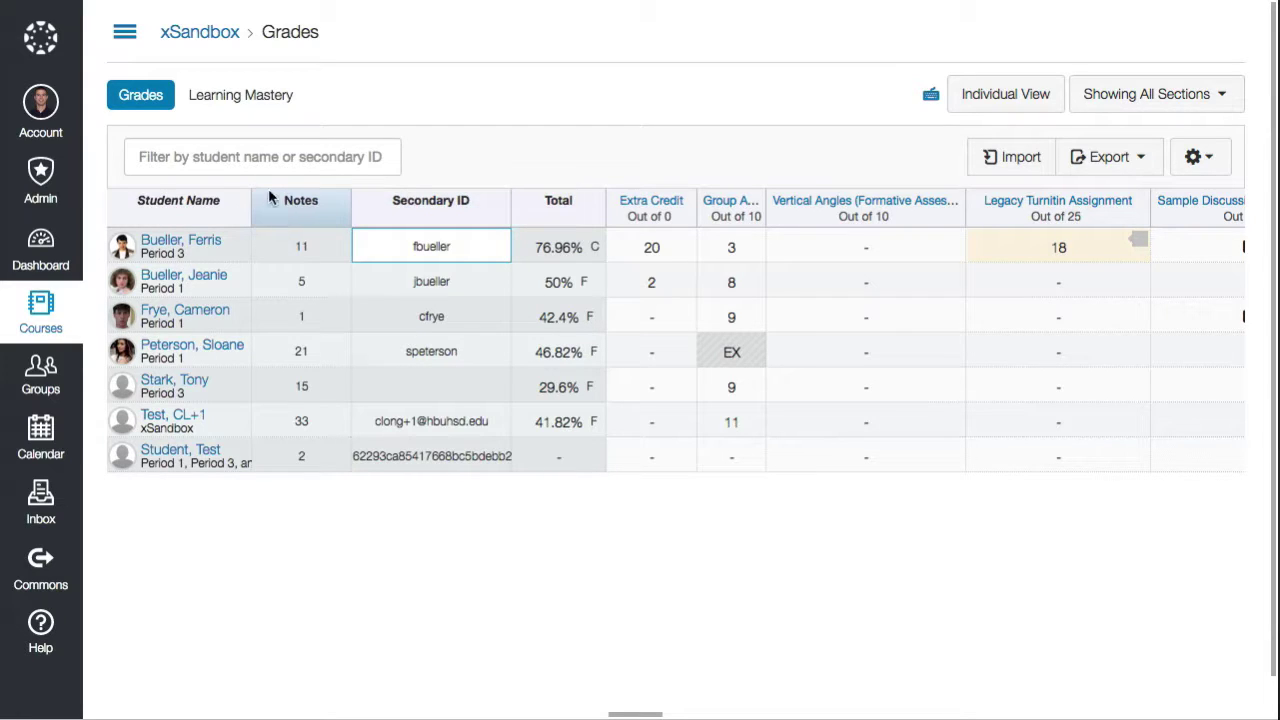
key(super+r)
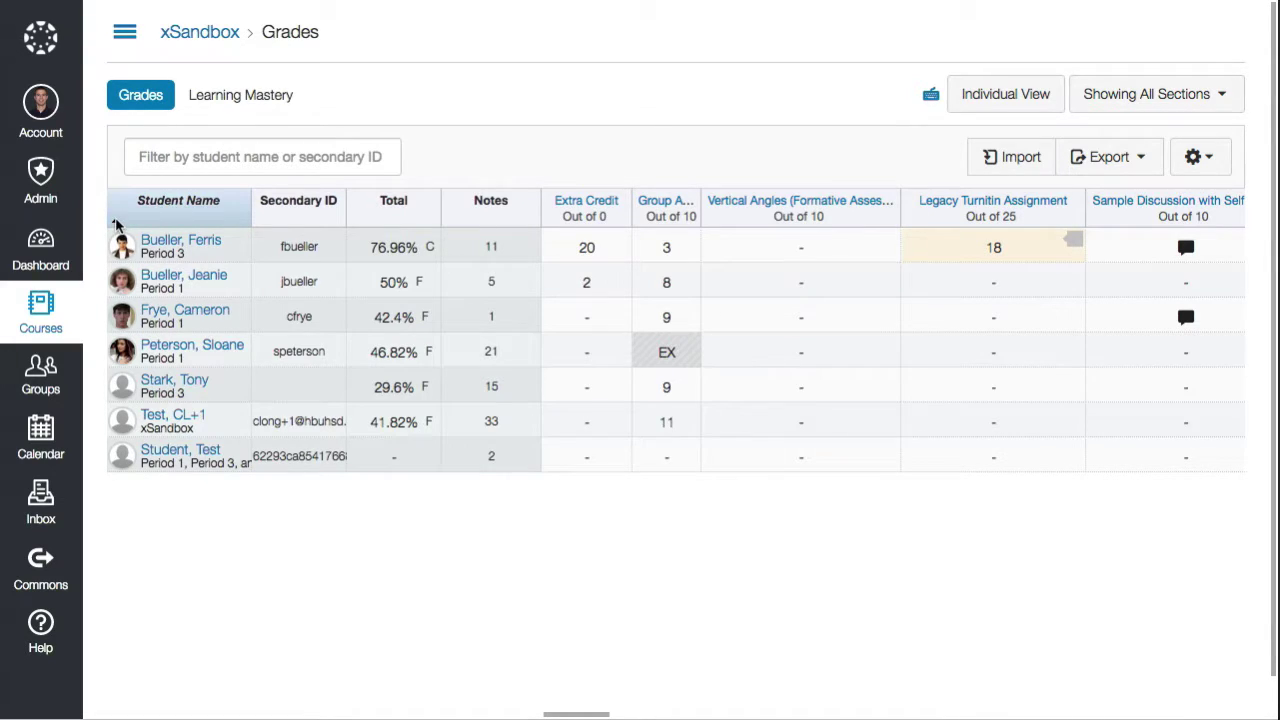
Sort the gradebook by Student Name, Secondary ID and Total, trying both sort directions for each column
click(116, 223)
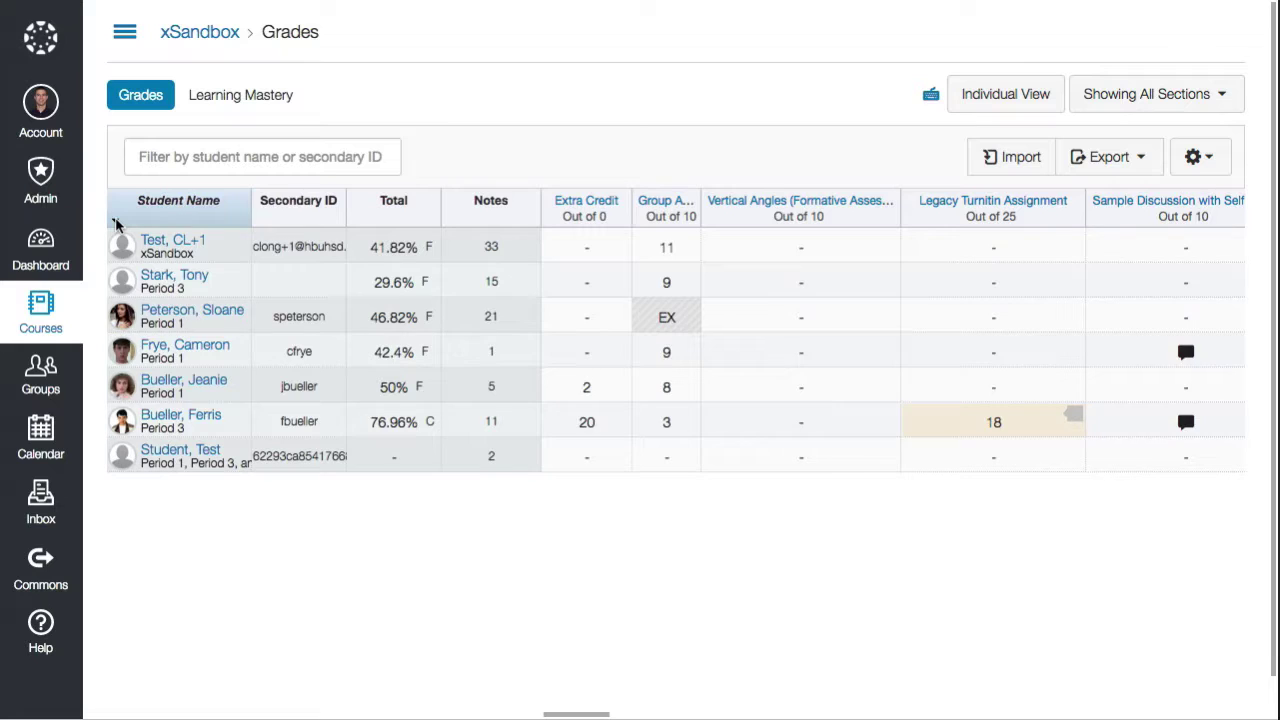
click(116, 223)
click(265, 222)
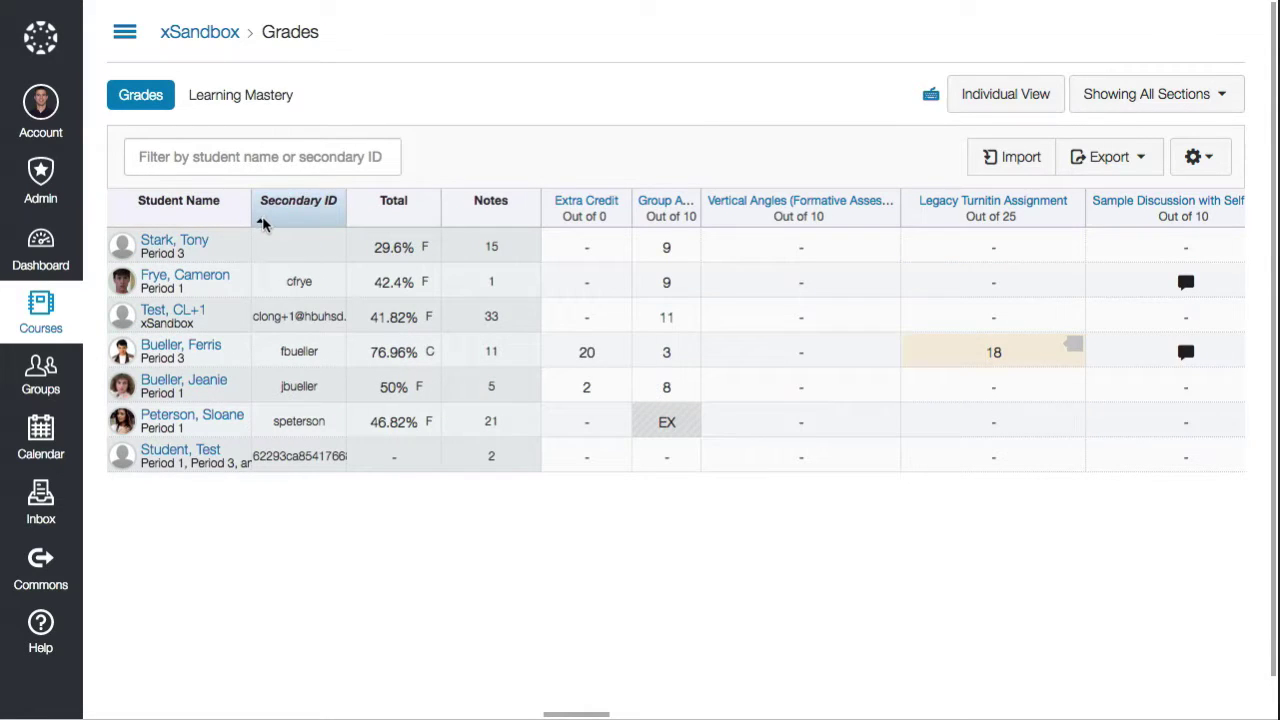
click(268, 222)
click(363, 222)
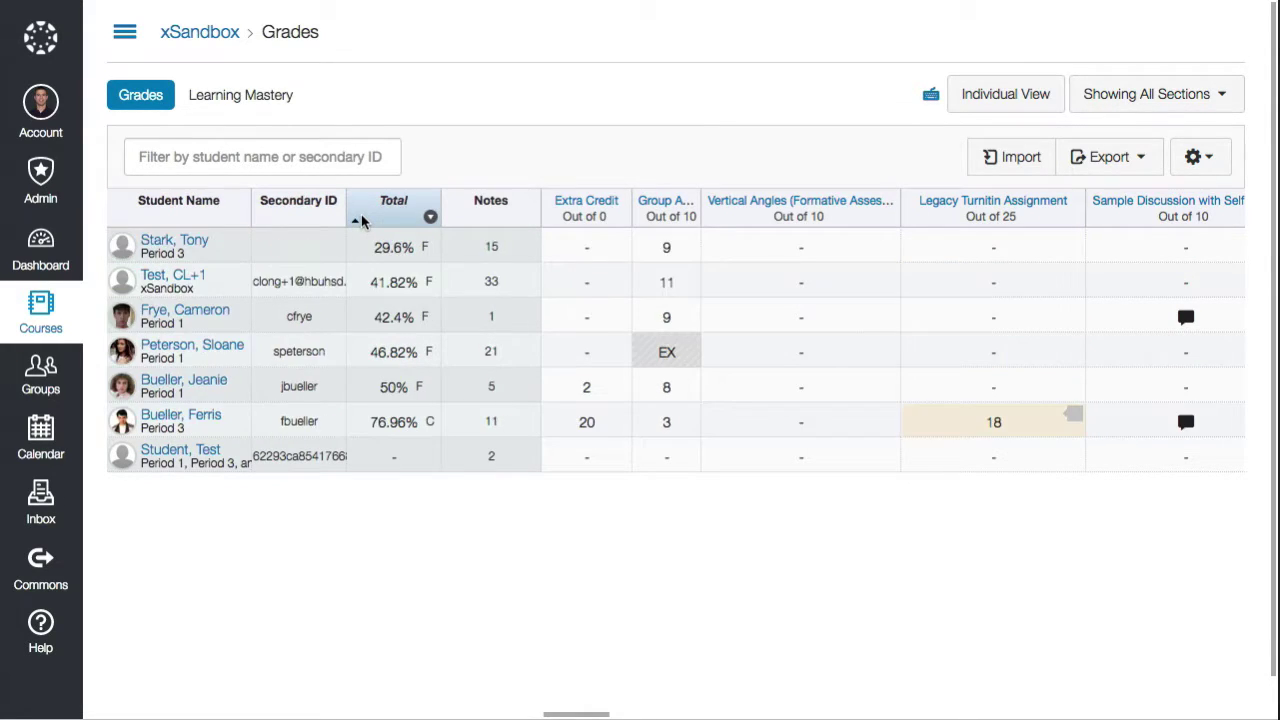
click(363, 222)
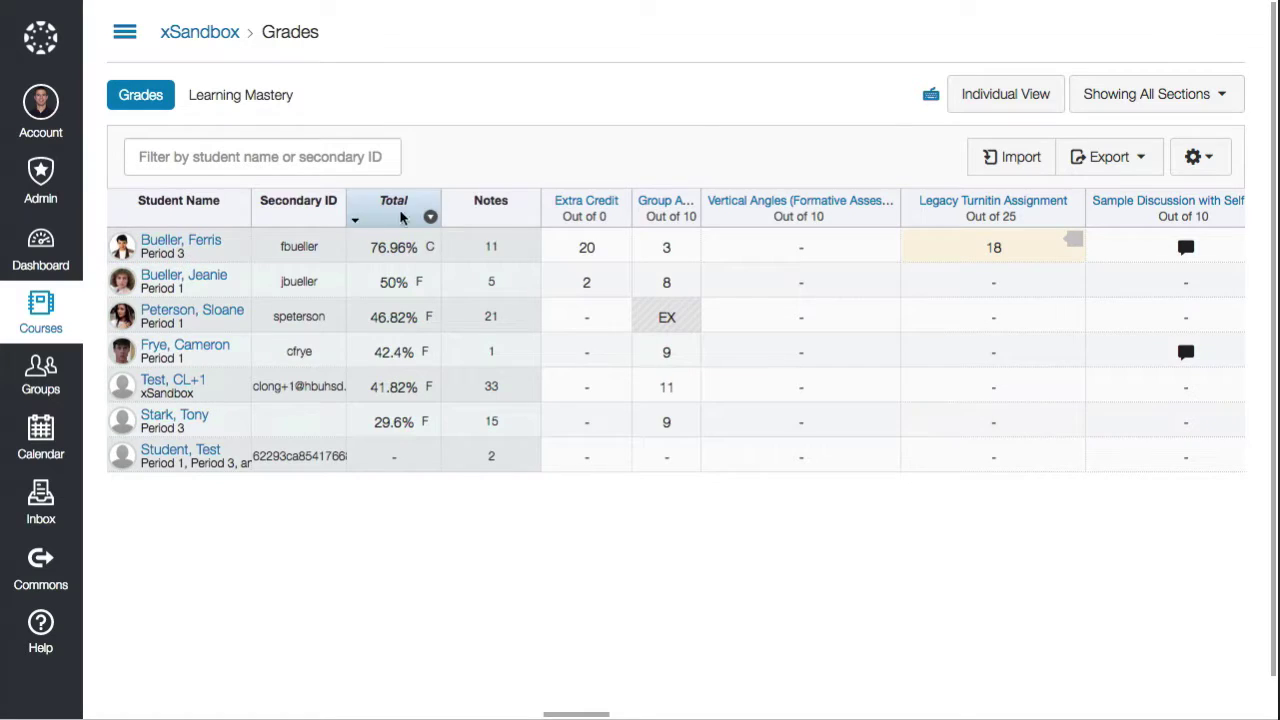
Sort the students by Notes, switching between ascending and descending and finishing in ascending order
click(474, 216)
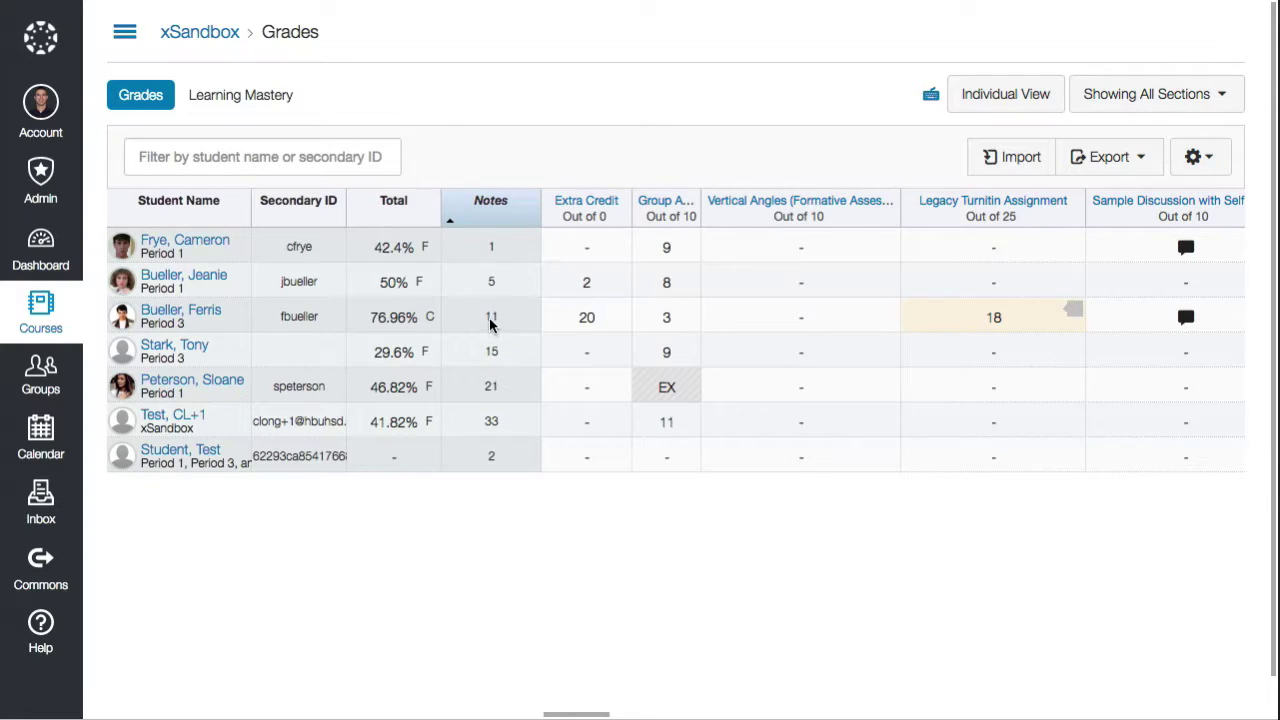
click(447, 222)
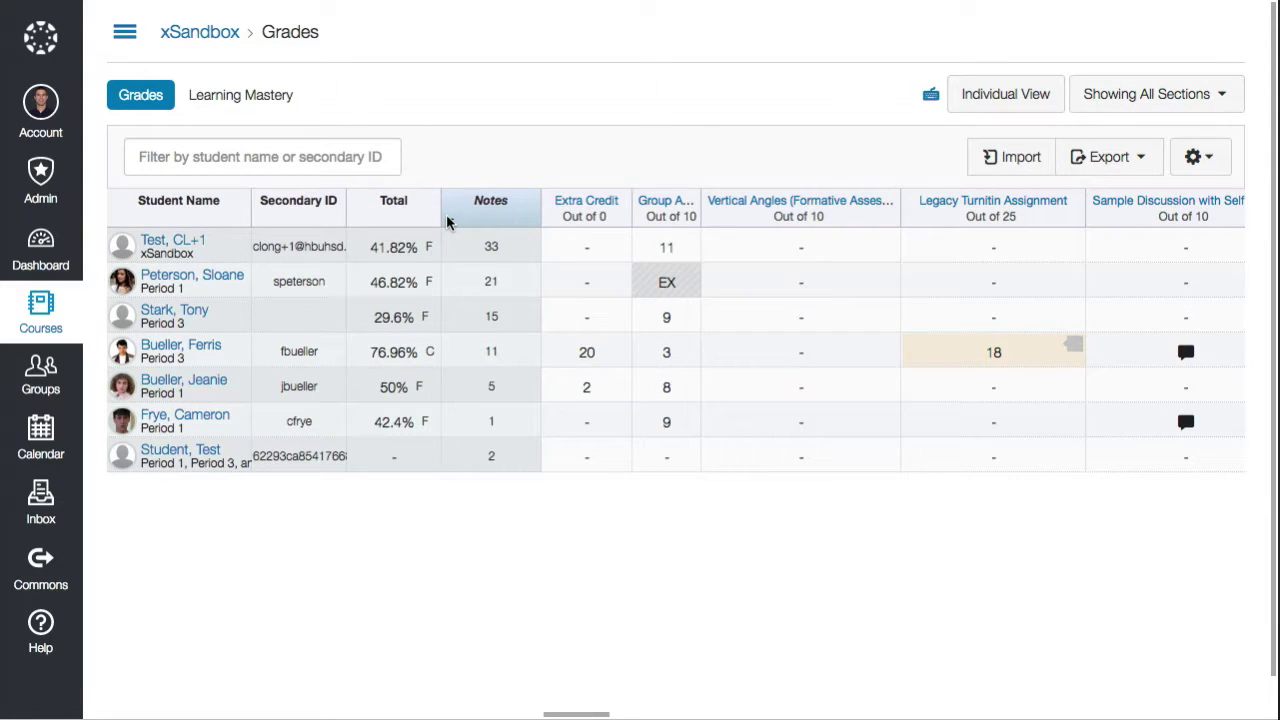
click(447, 222)
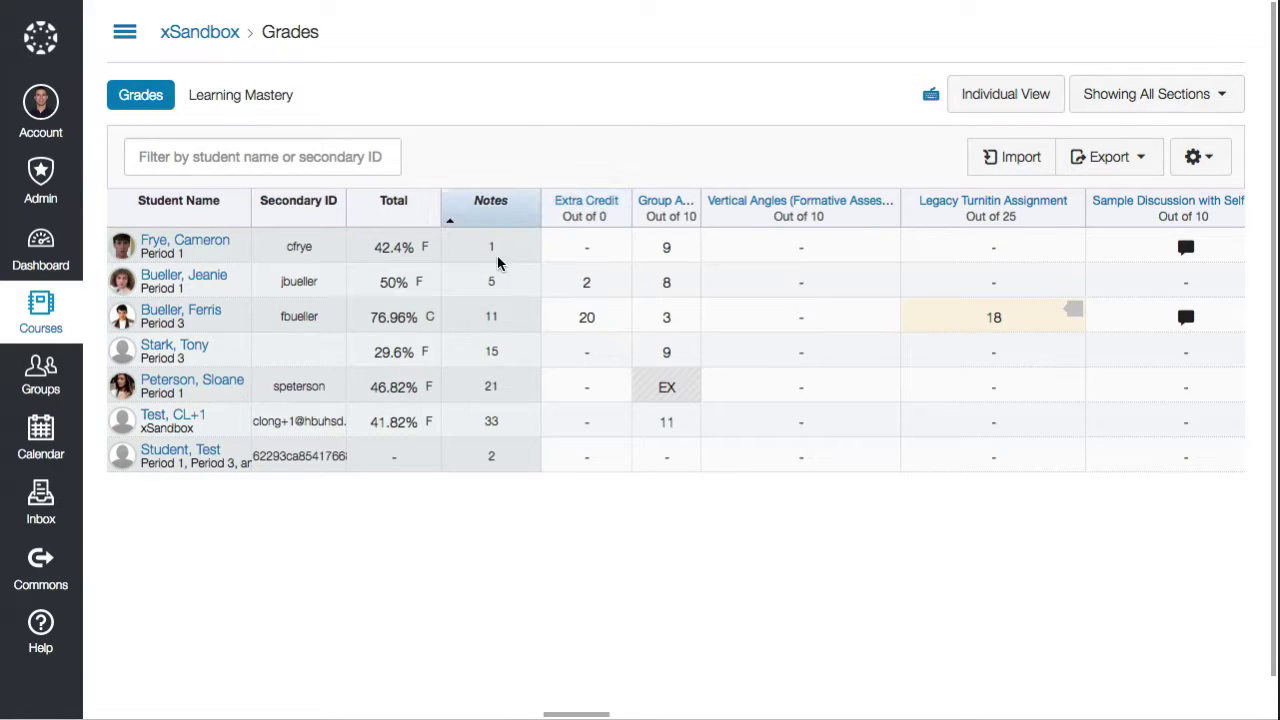
click(450, 217)
click(450, 217)
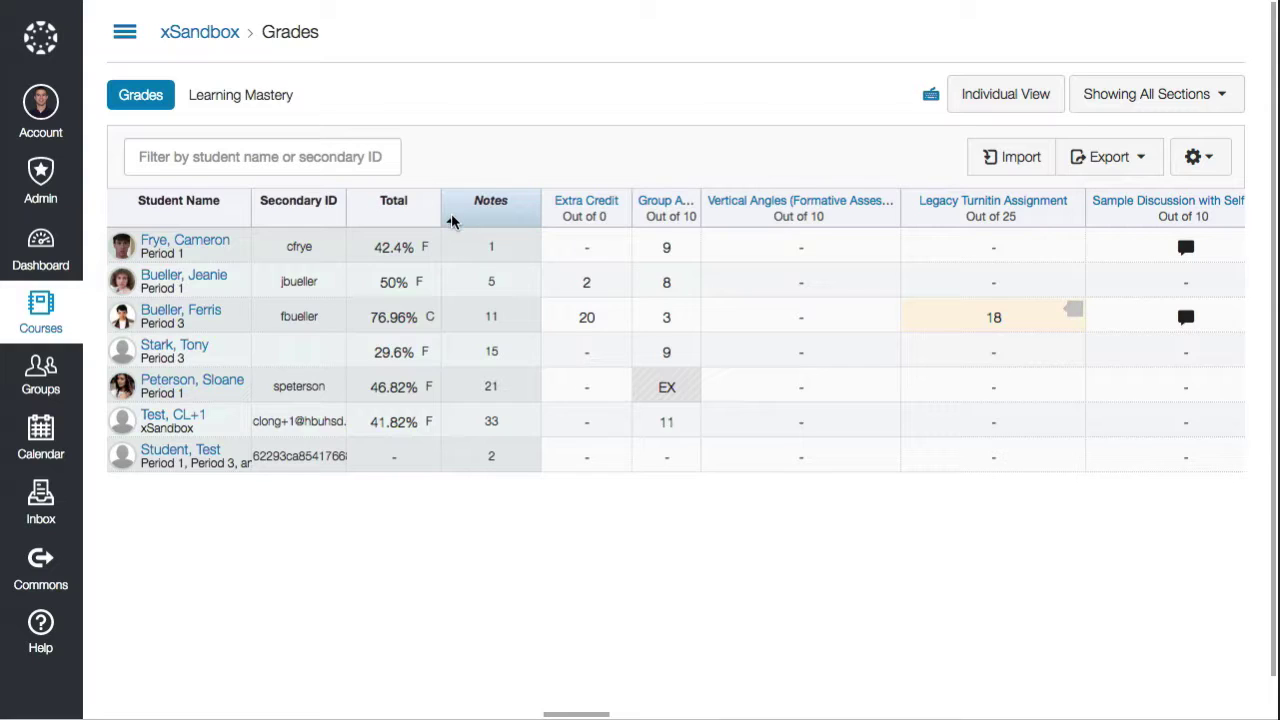
Try sorting by Extra Credit, Vertical Angles and Legacy Turnitin Assignment, finishing with the group assignment column in descending order
click(548, 216)
click(548, 216)
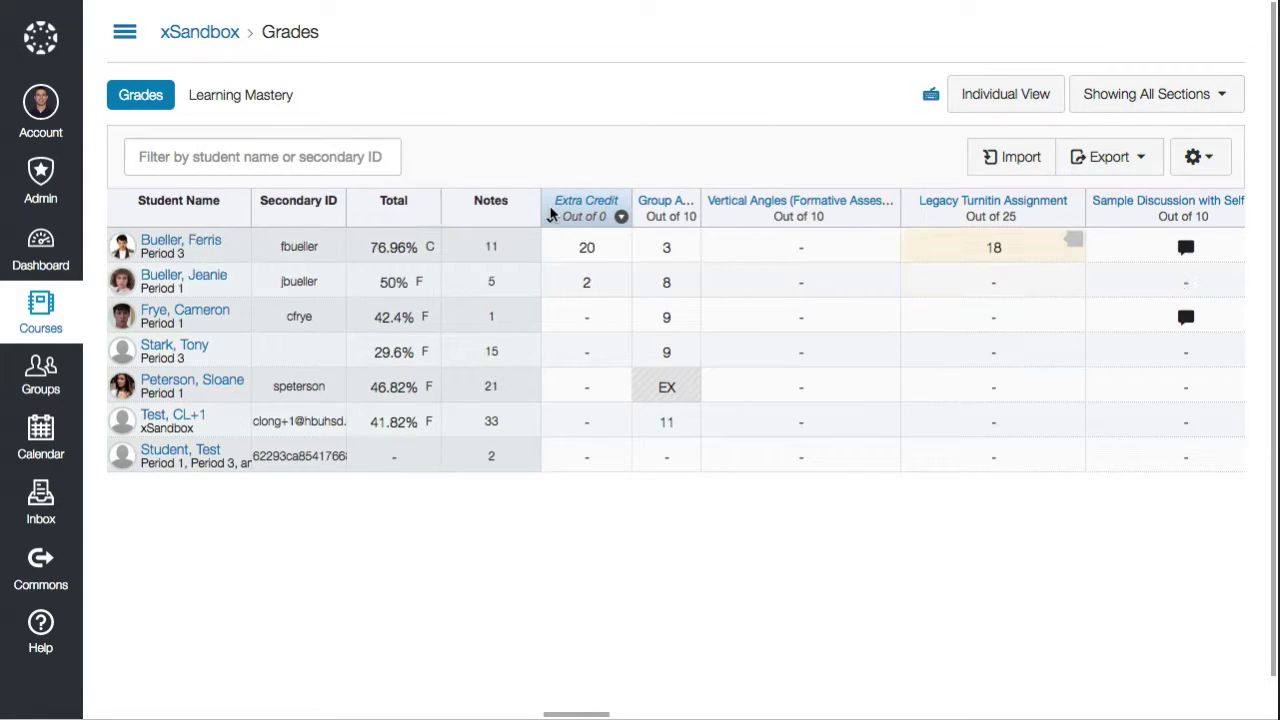
click(722, 218)
click(960, 215)
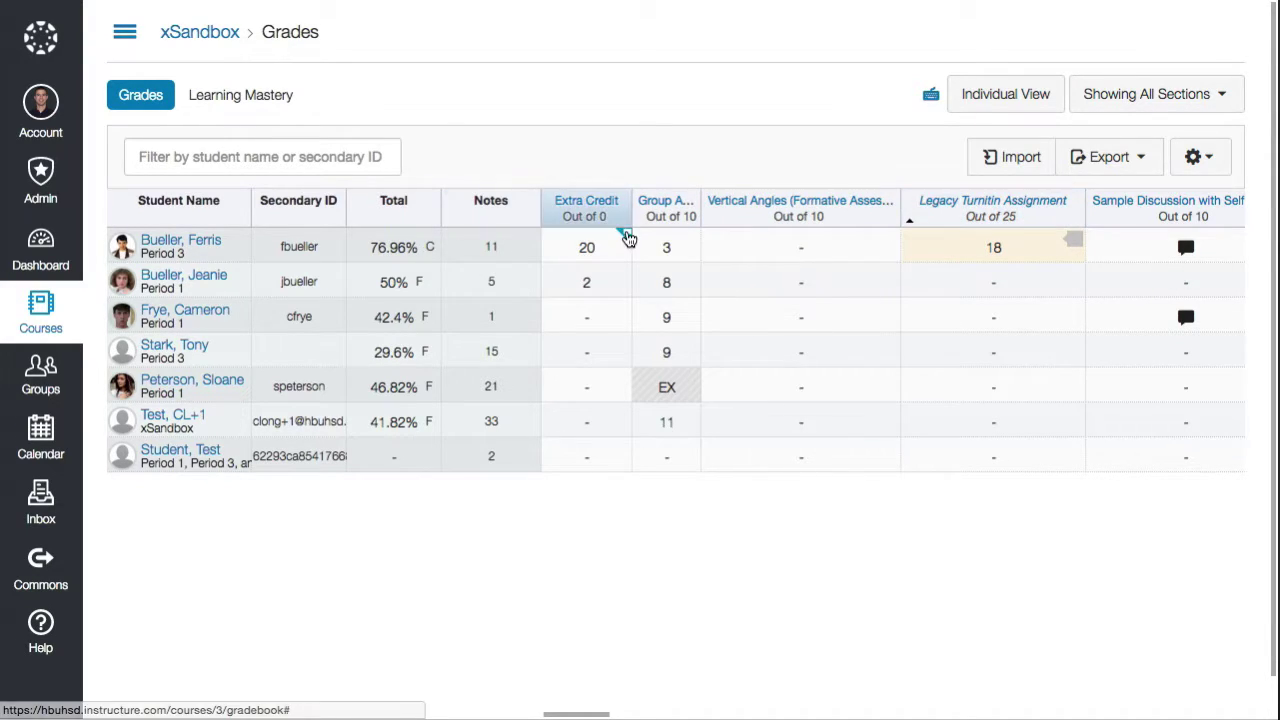
click(641, 216)
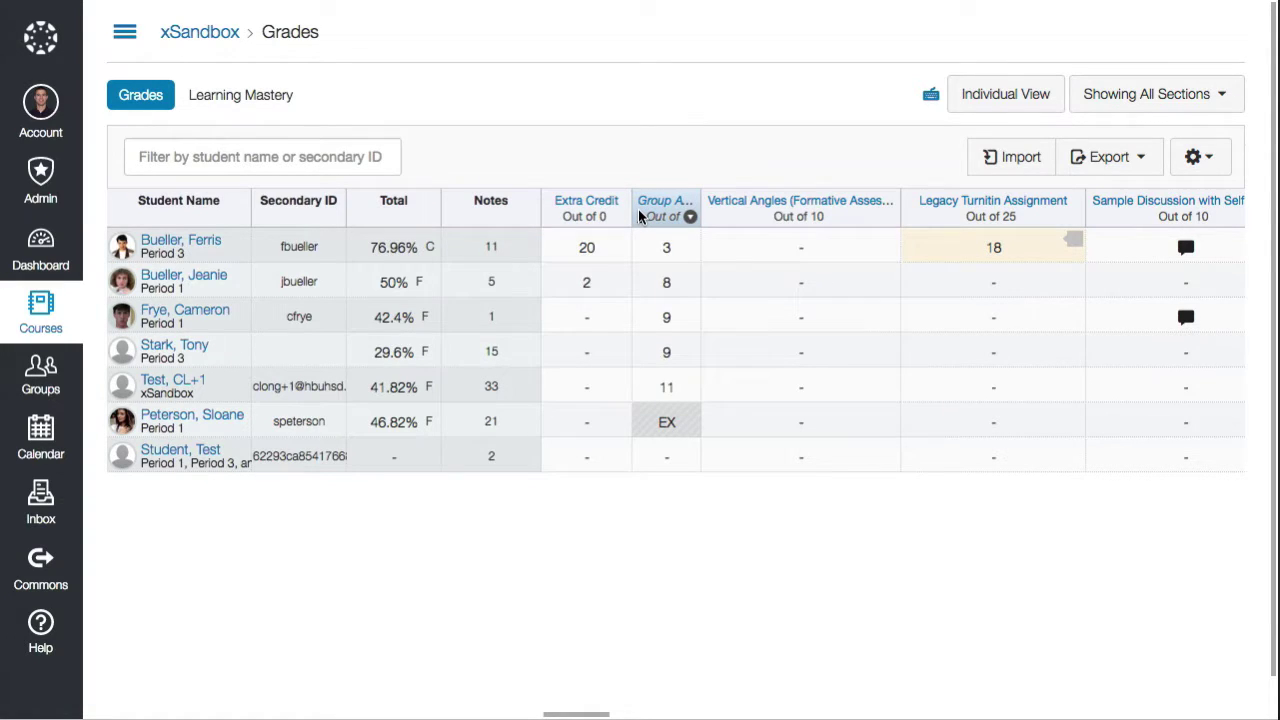
click(640, 216)
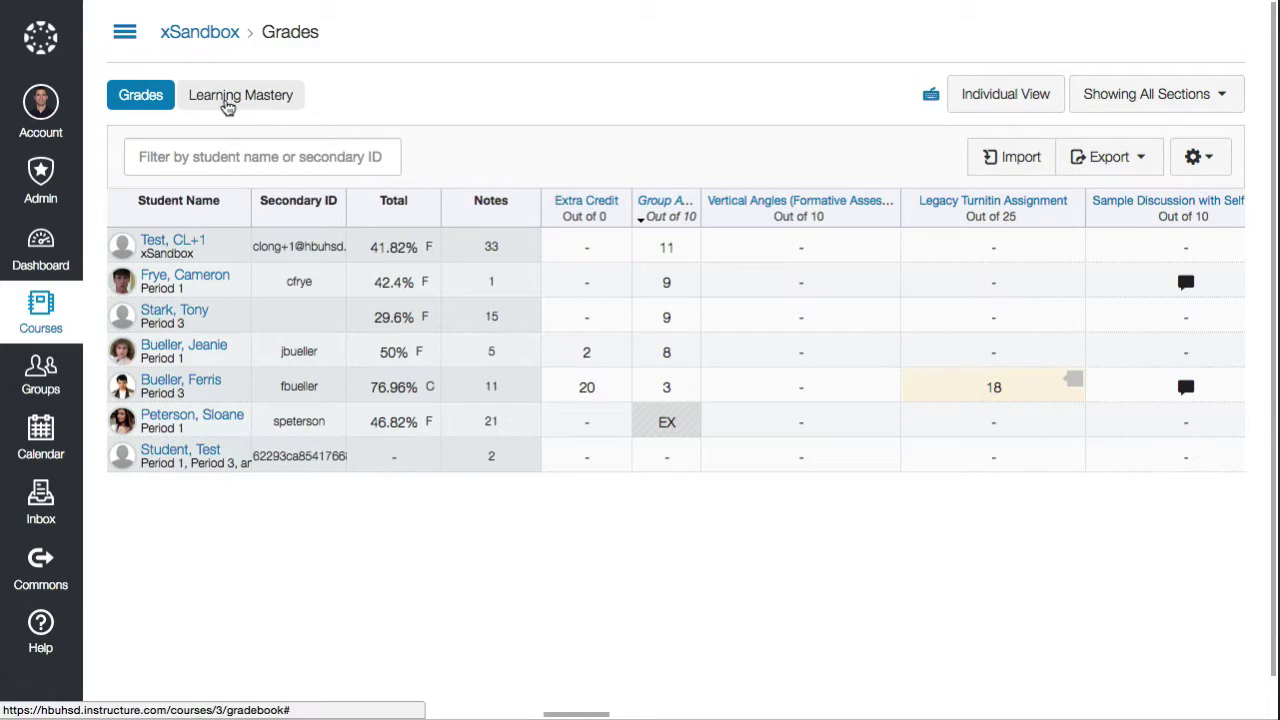
Start a new assignment in the xSandbox course and review its points, assignment group and grade display settings
click(201, 37)
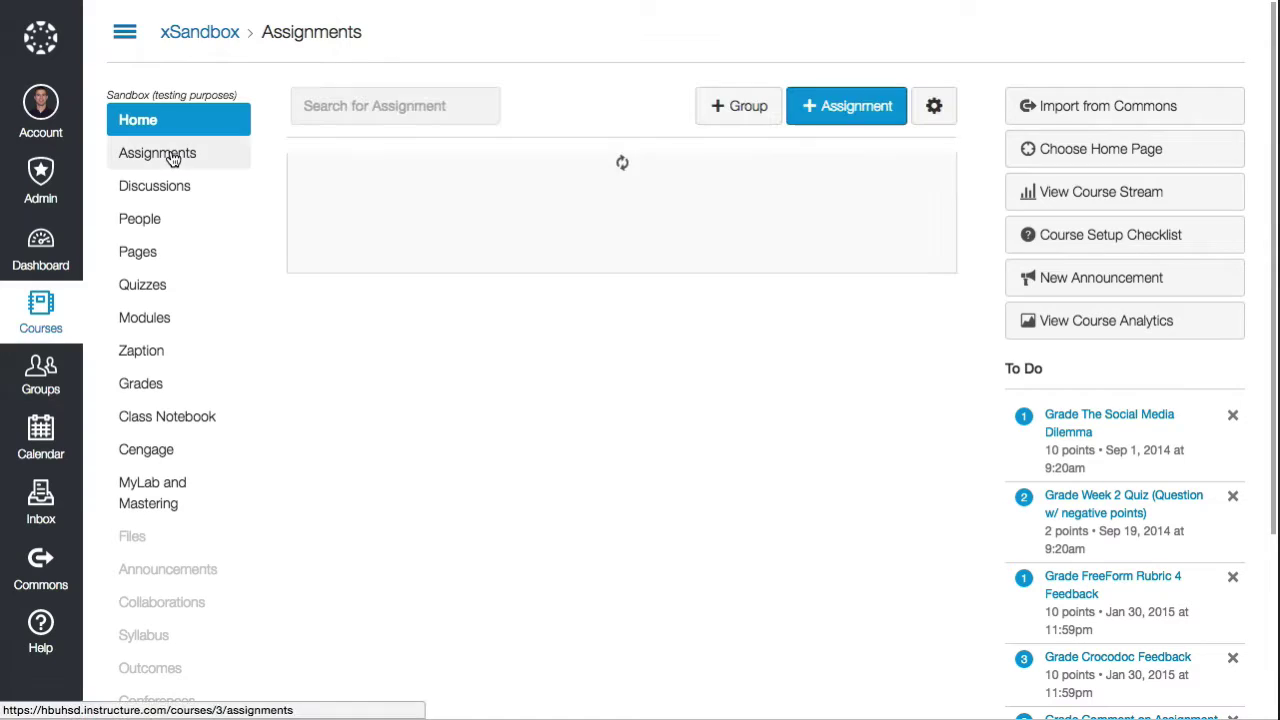
click(172, 158)
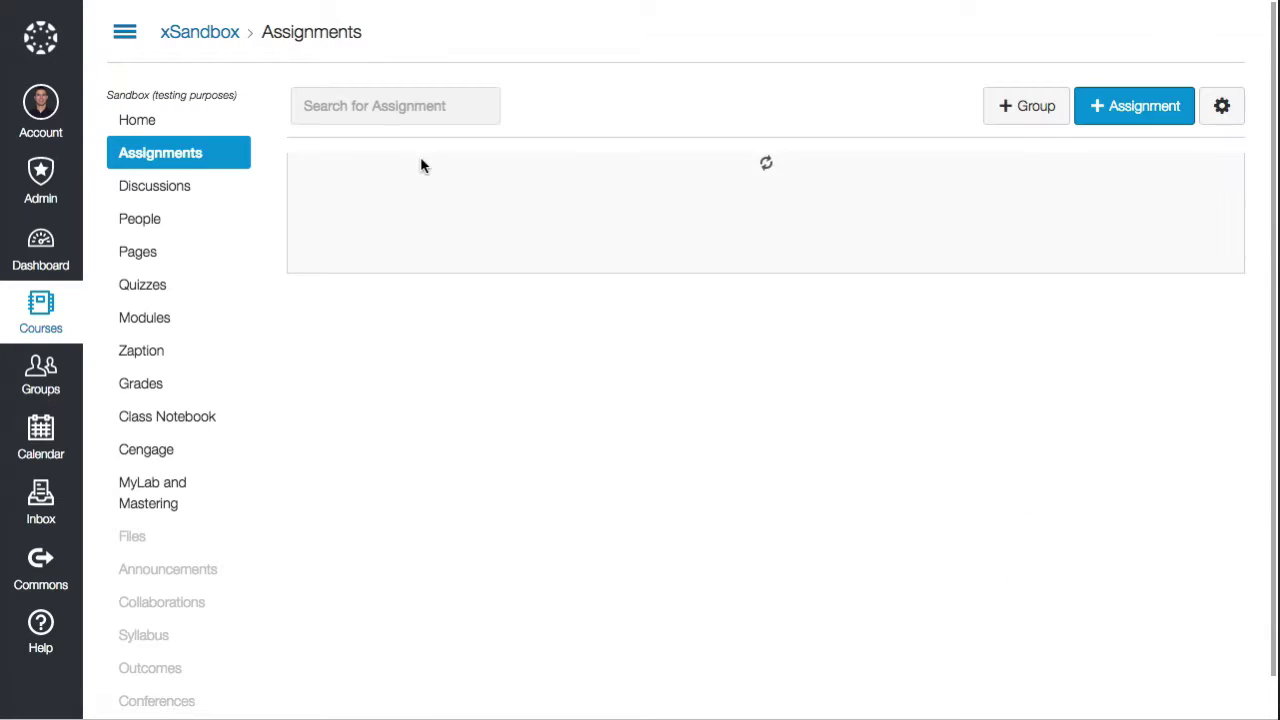
click(1105, 110)
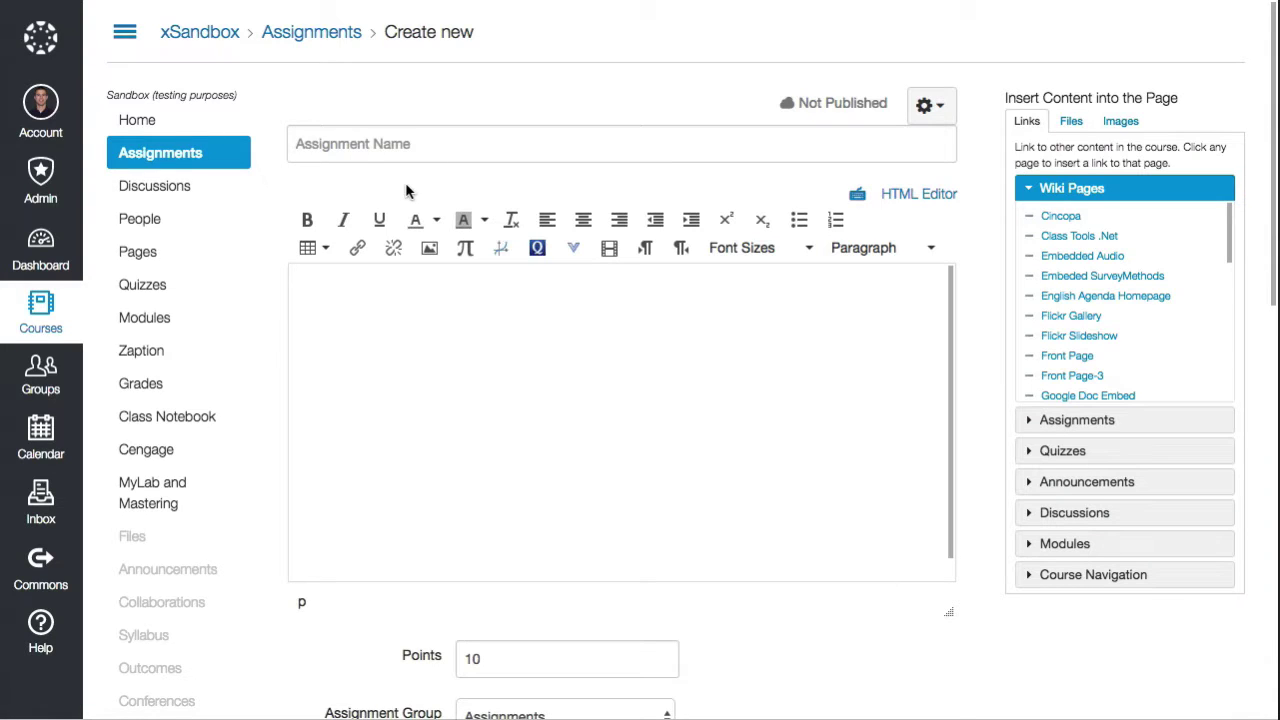
scroll(495, 438, down, 3)
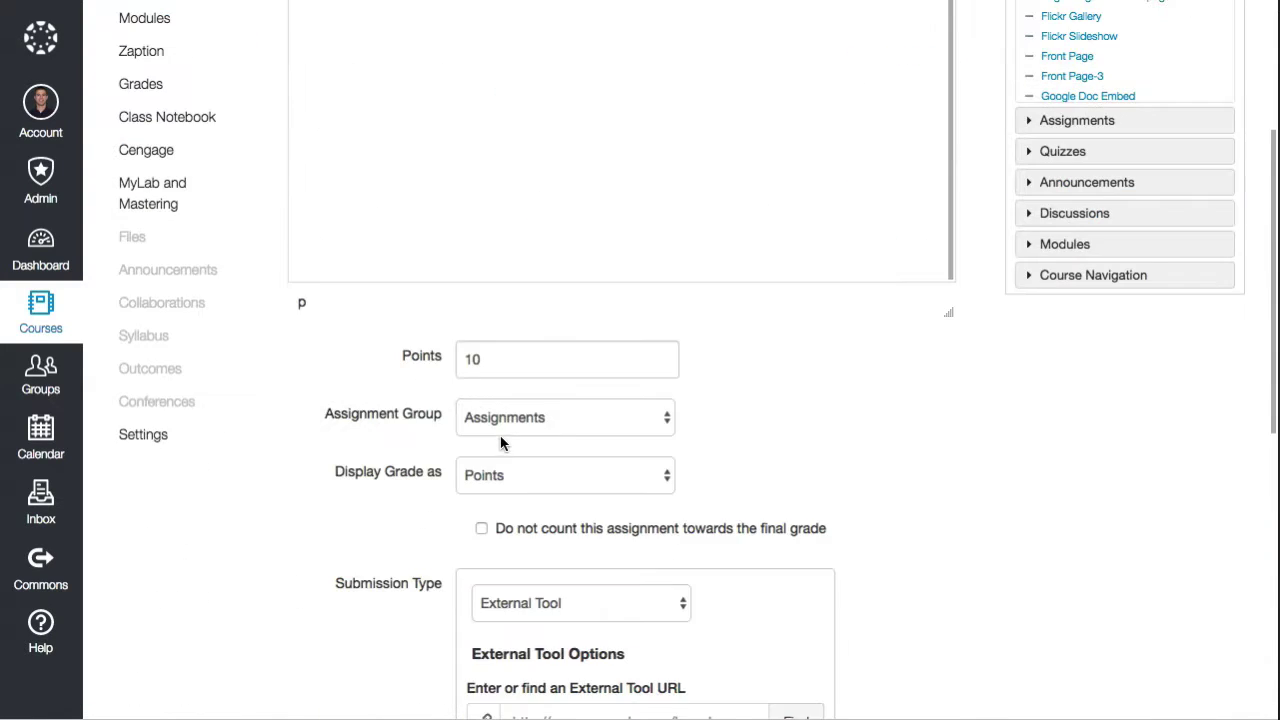
scroll(354, 214, up, 3)
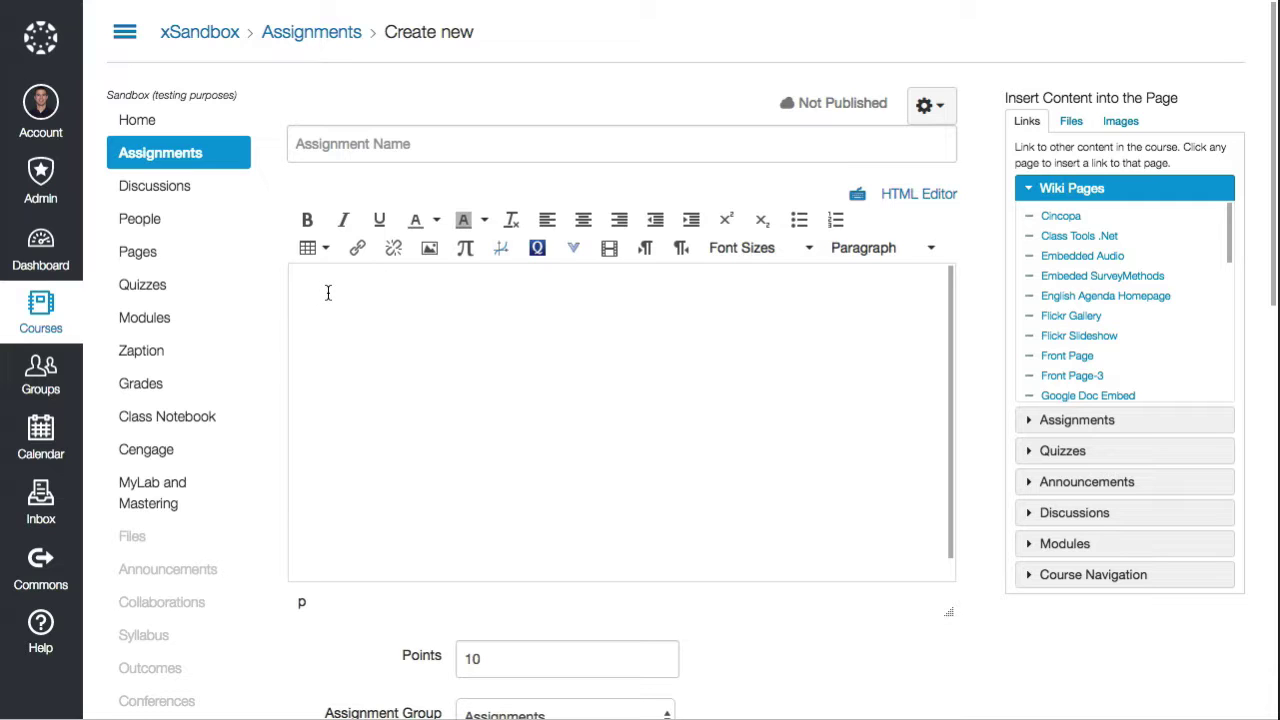
scroll(426, 303, down, 3)
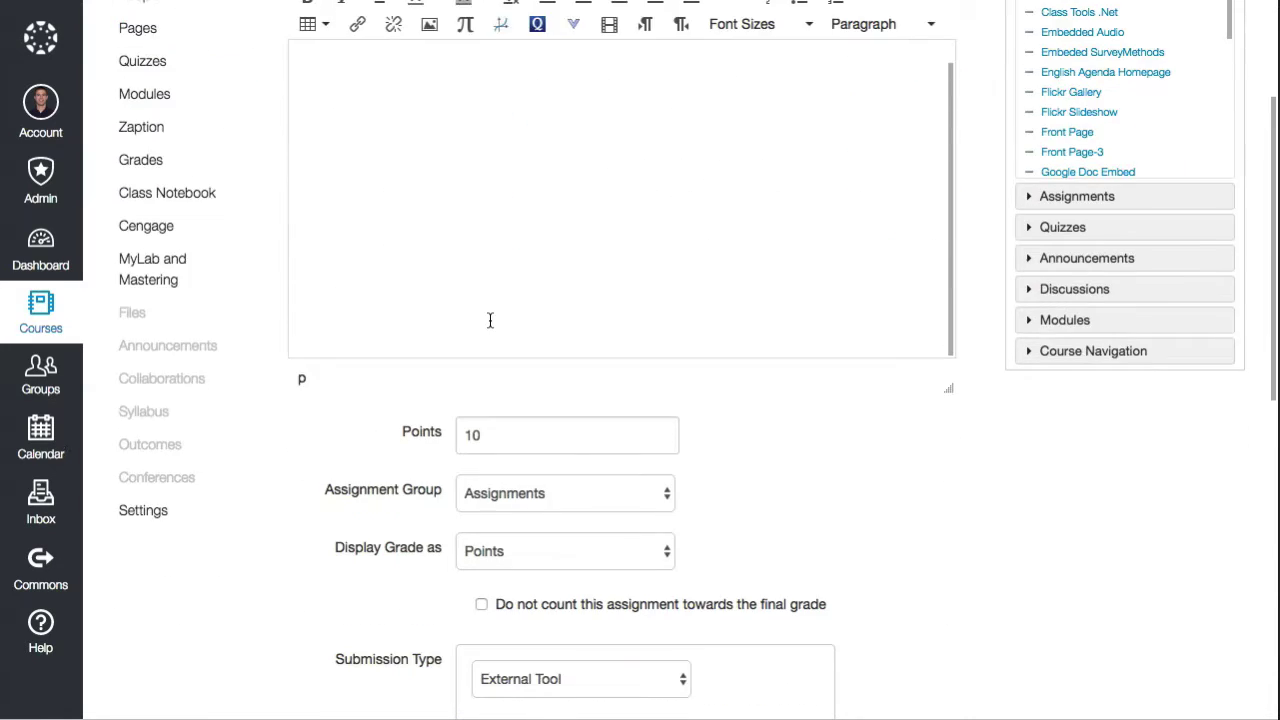
scroll(522, 320, down, 1)
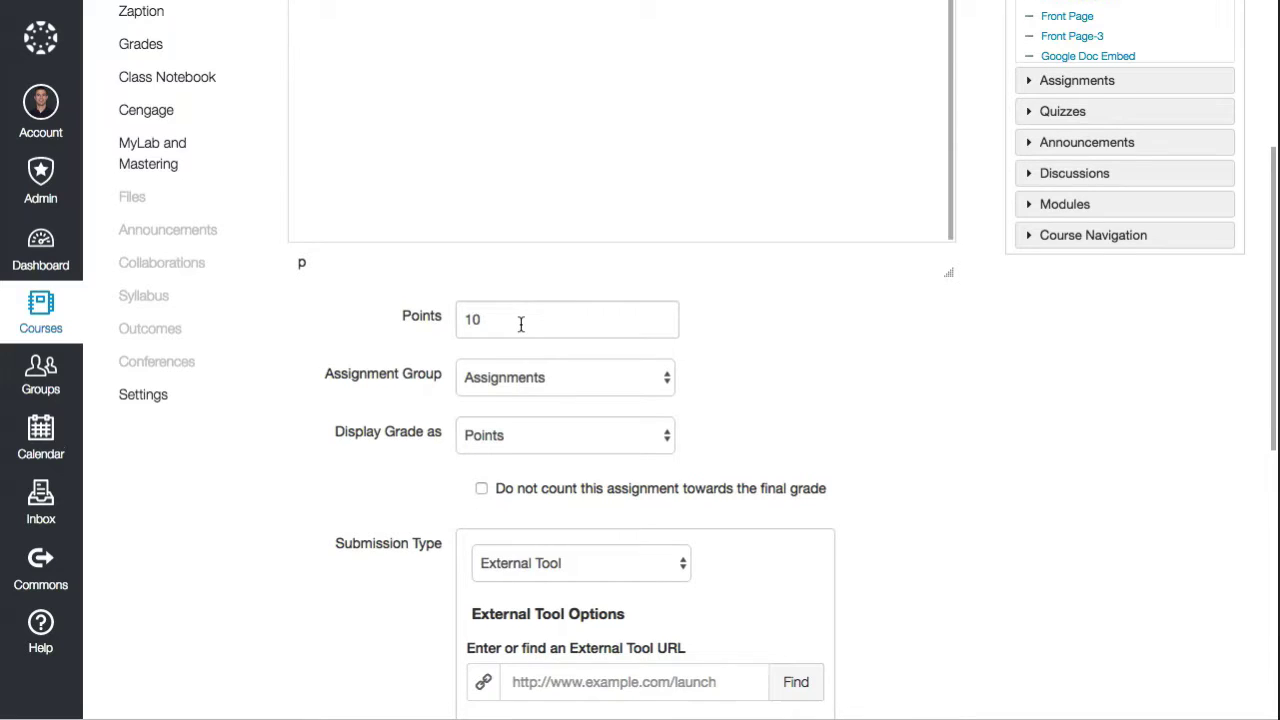
Set the new assignment not to count towards the final grade and review its submission type, moderated grading and assignee settings
scroll(386, 357, down, 2)
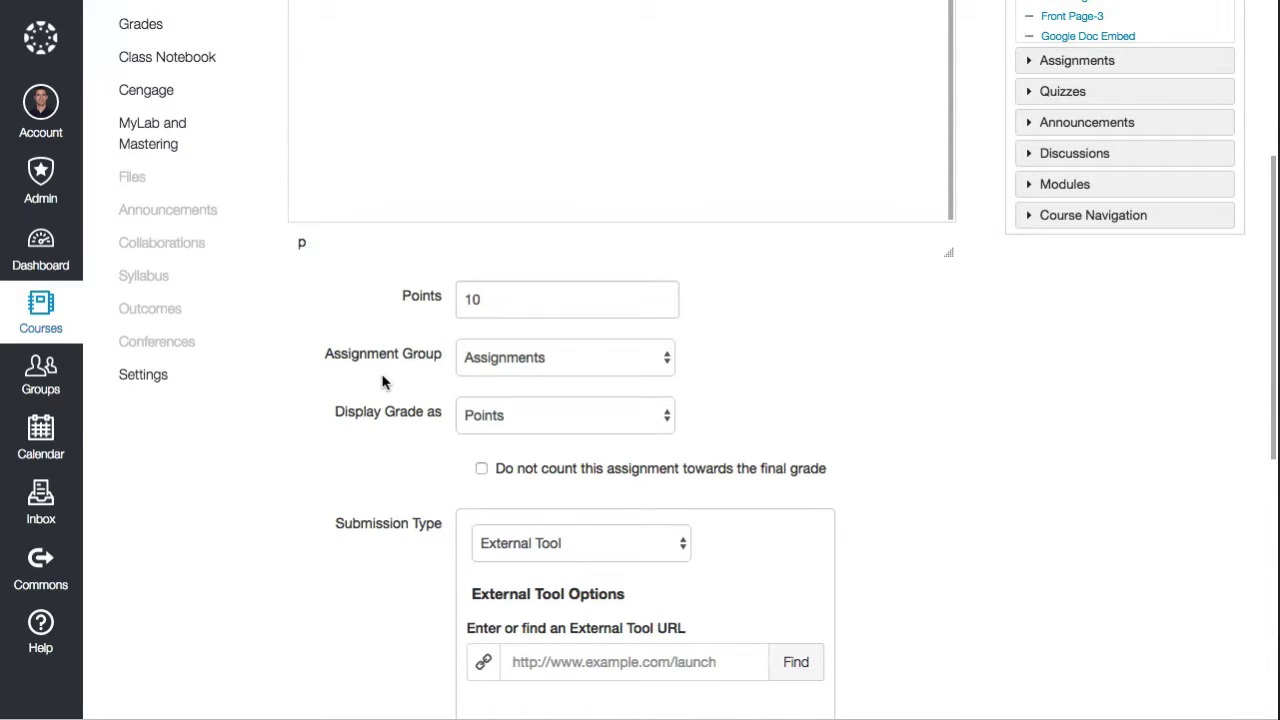
scroll(505, 323, down, 2)
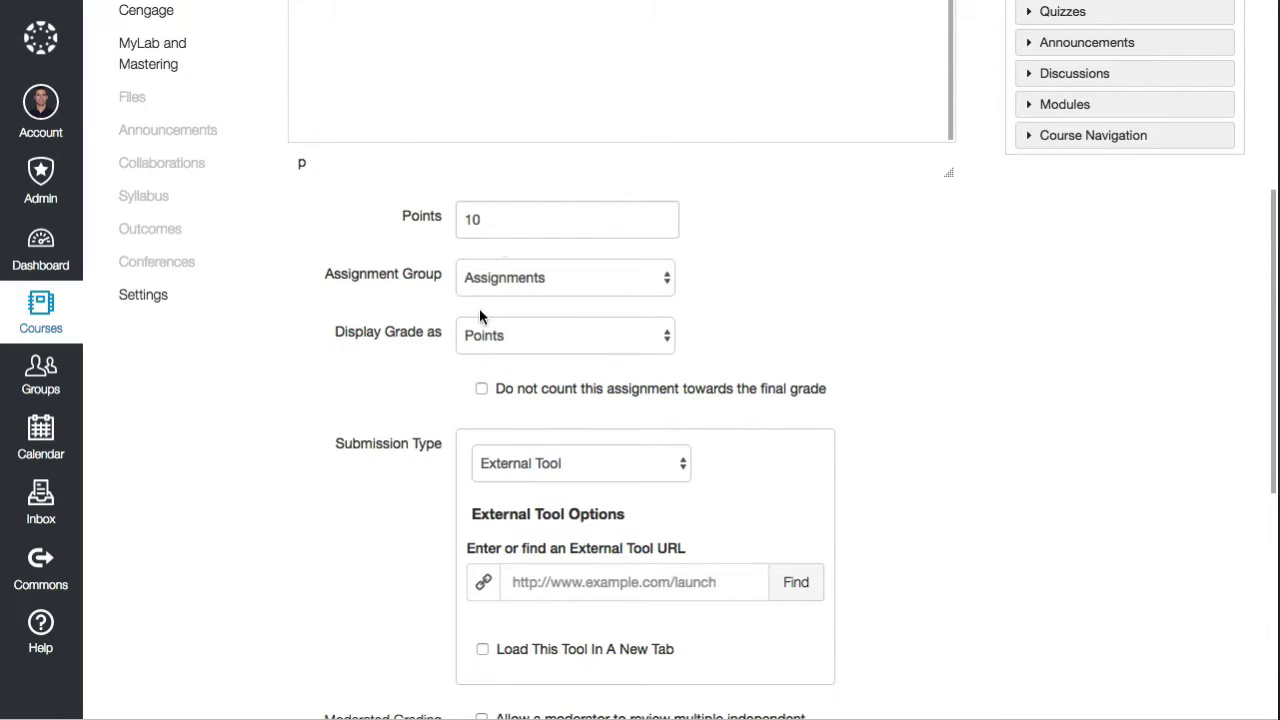
click(481, 388)
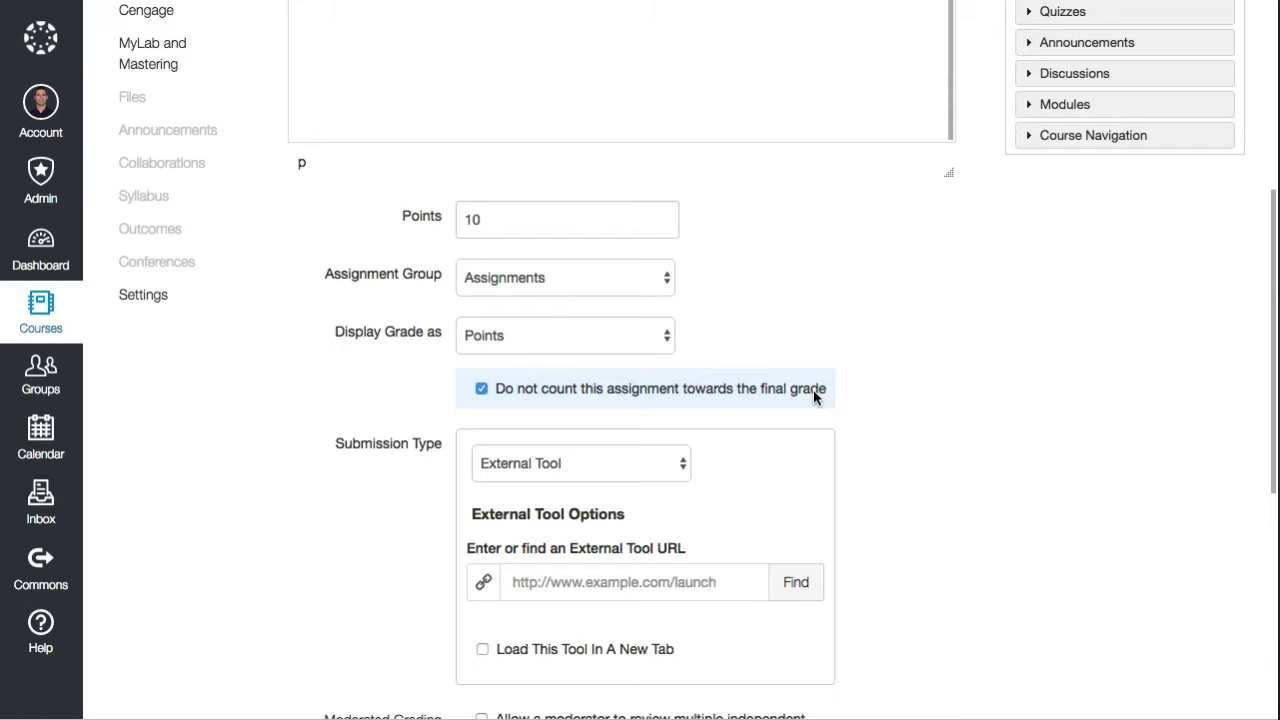
scroll(813, 389, down, 1)
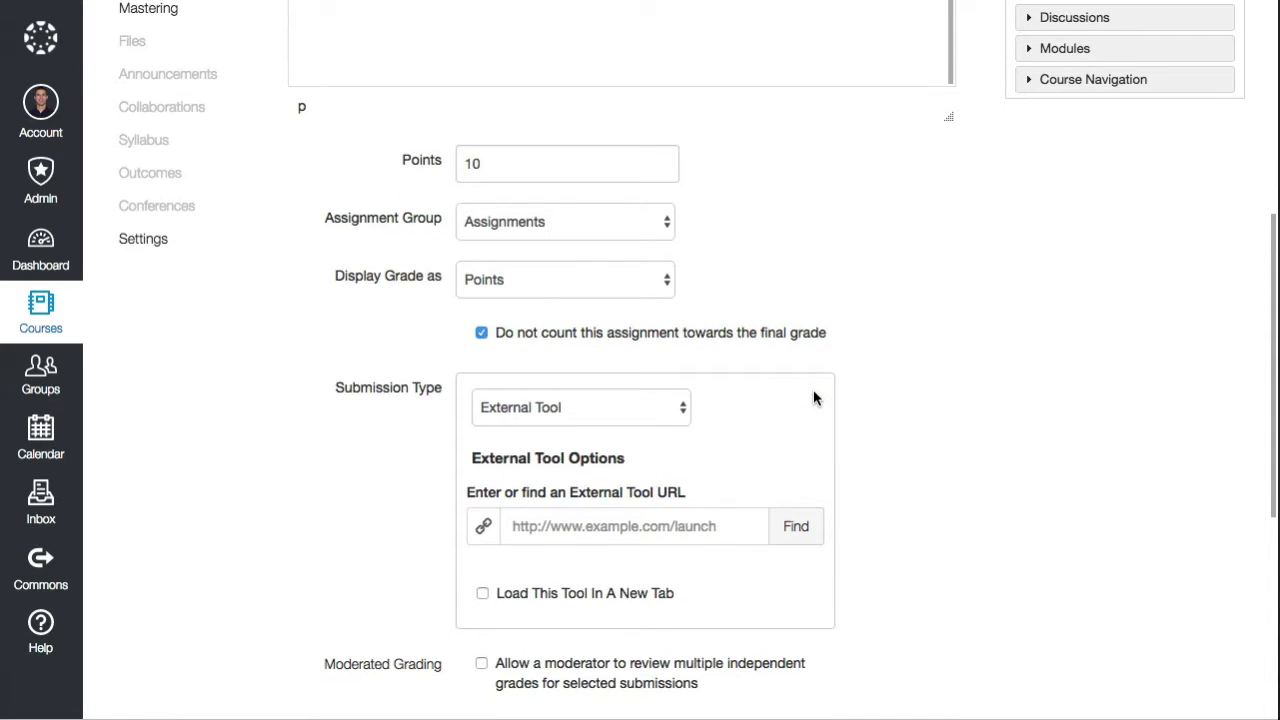
scroll(813, 389, down, 2)
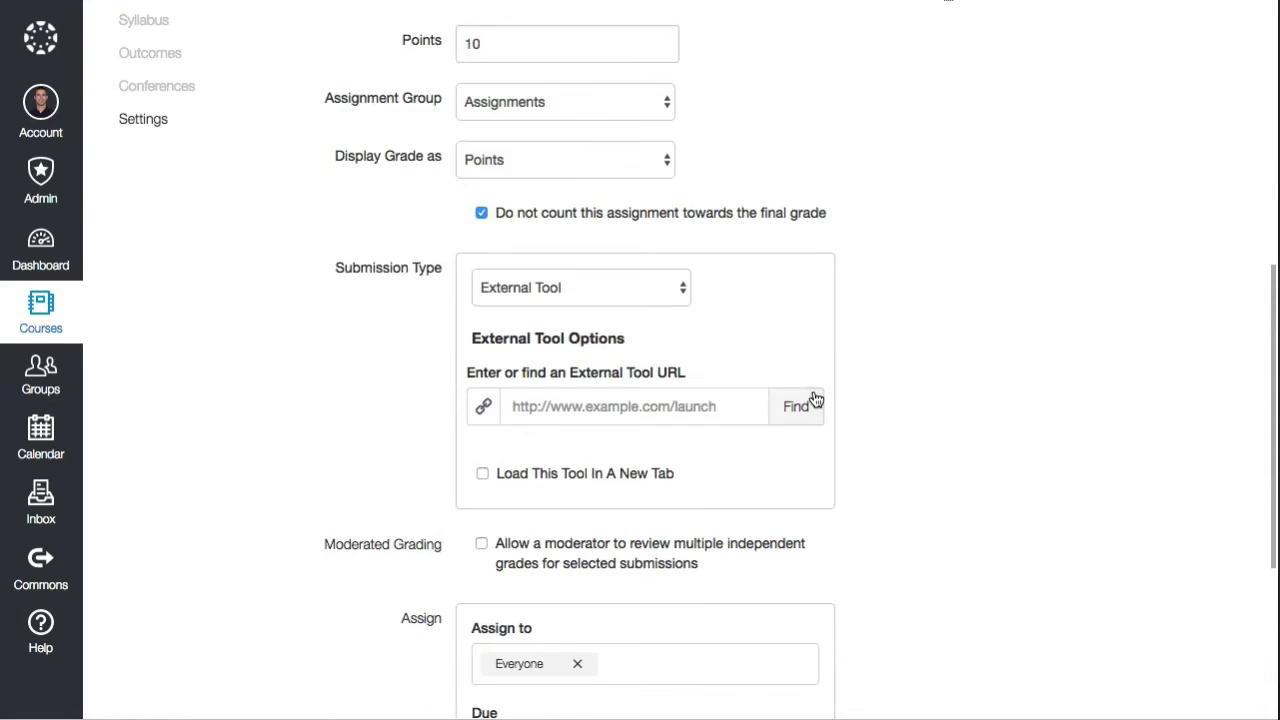
scroll(813, 389, up, 10)
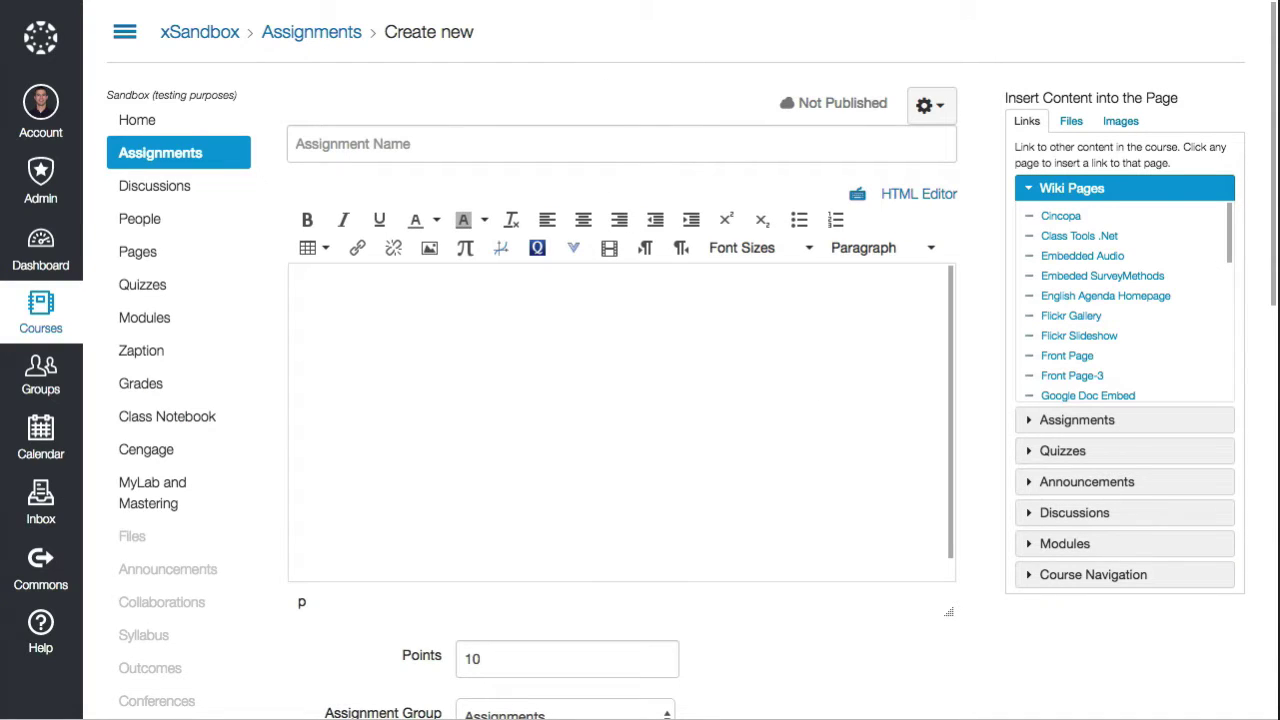
In the course's gradebook, move the Group Assignment column ahead of Extra Credit and sort by it in ascending, finally descending order
click(141, 385)
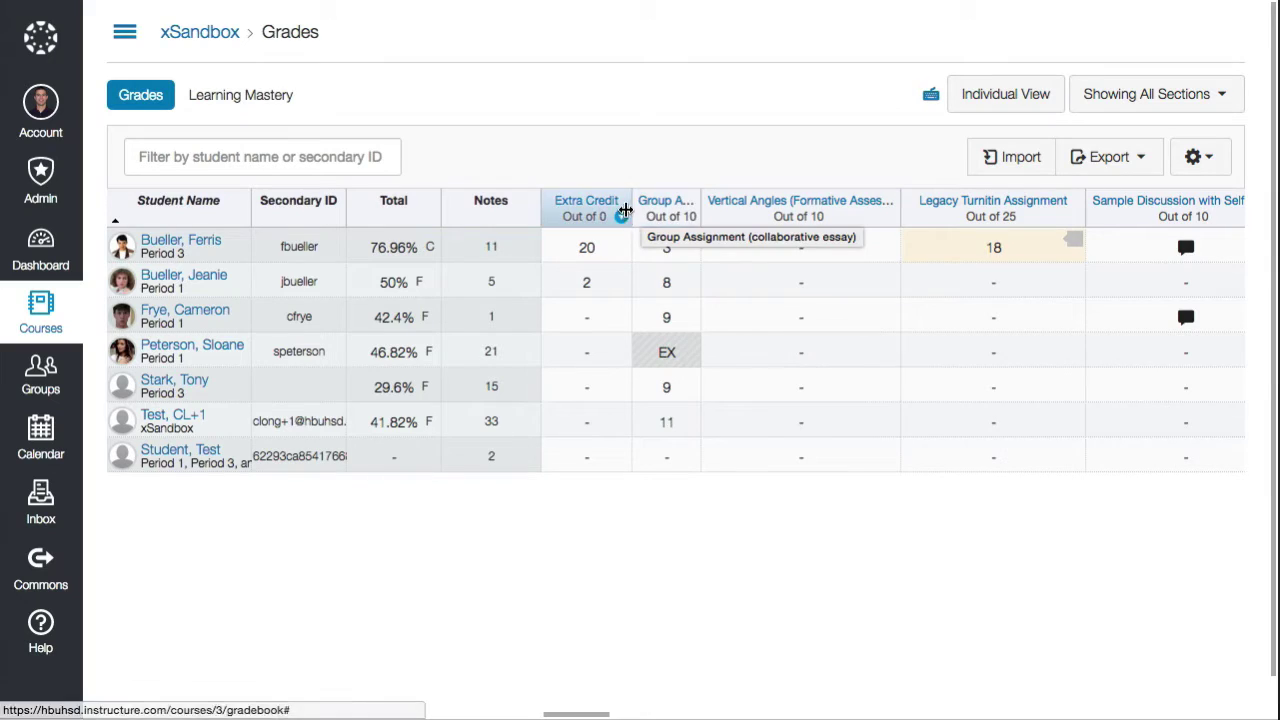
drag(632, 217, 560, 217)
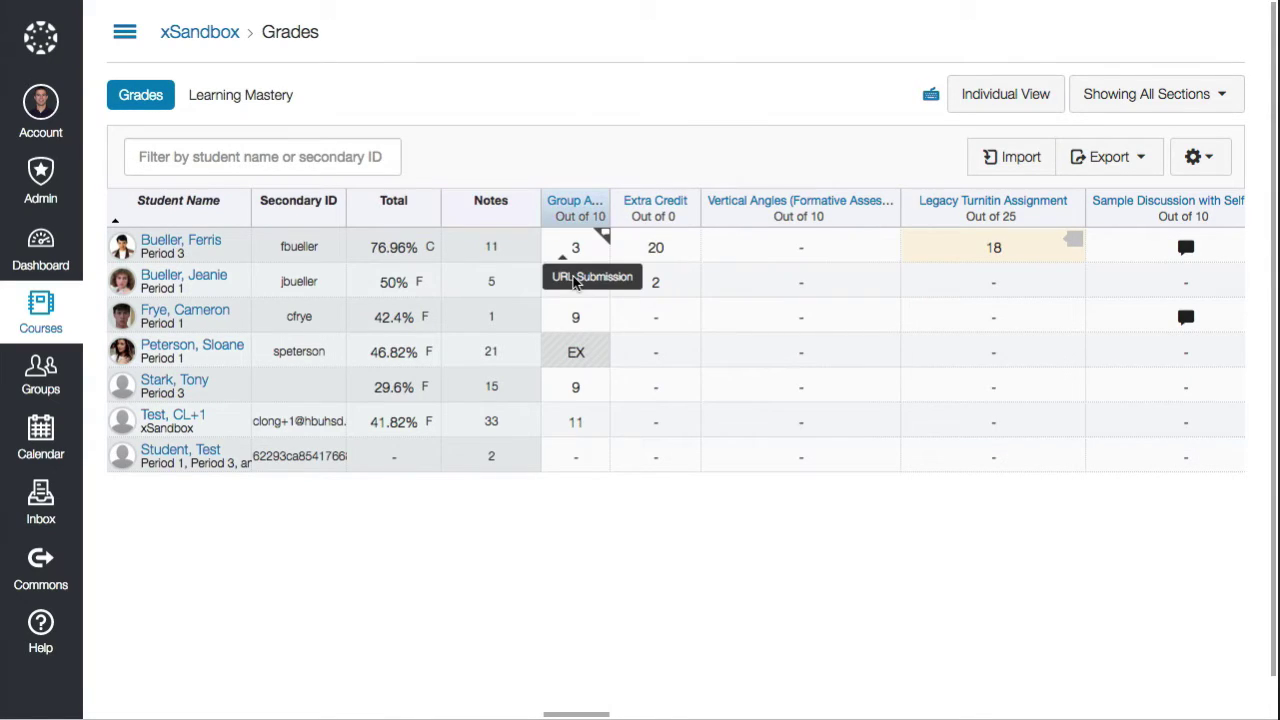
click(551, 217)
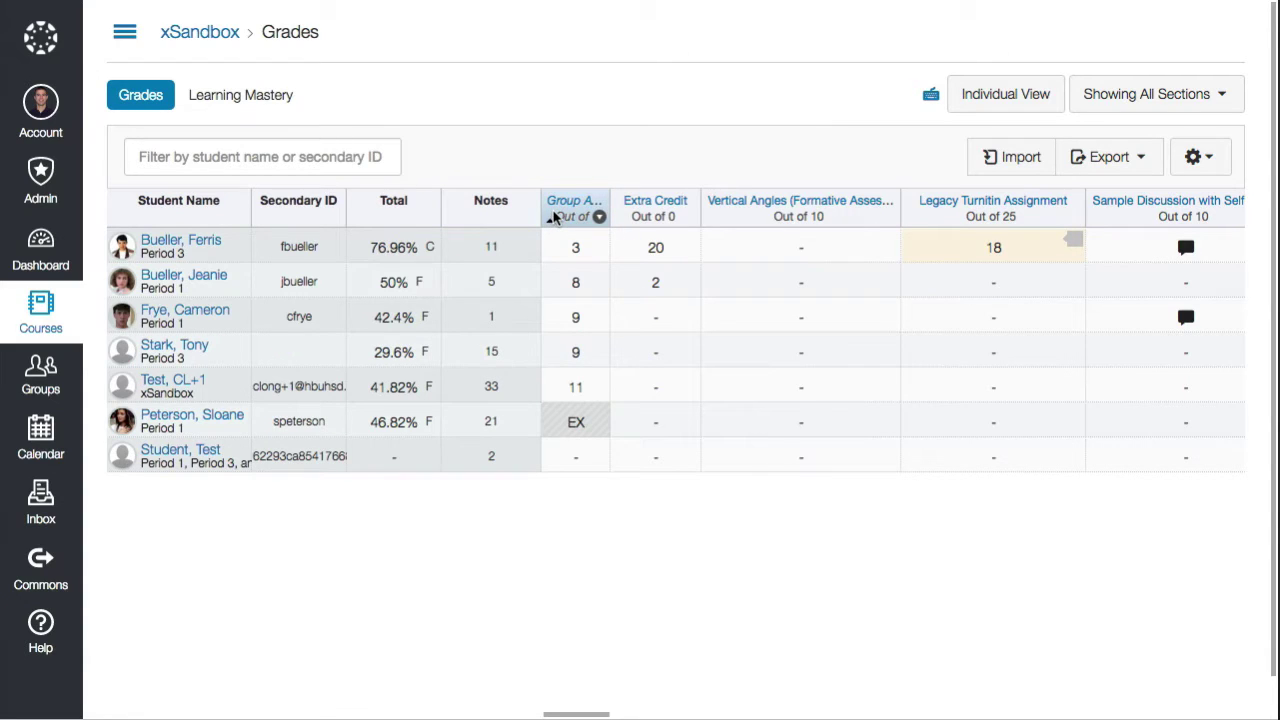
click(551, 217)
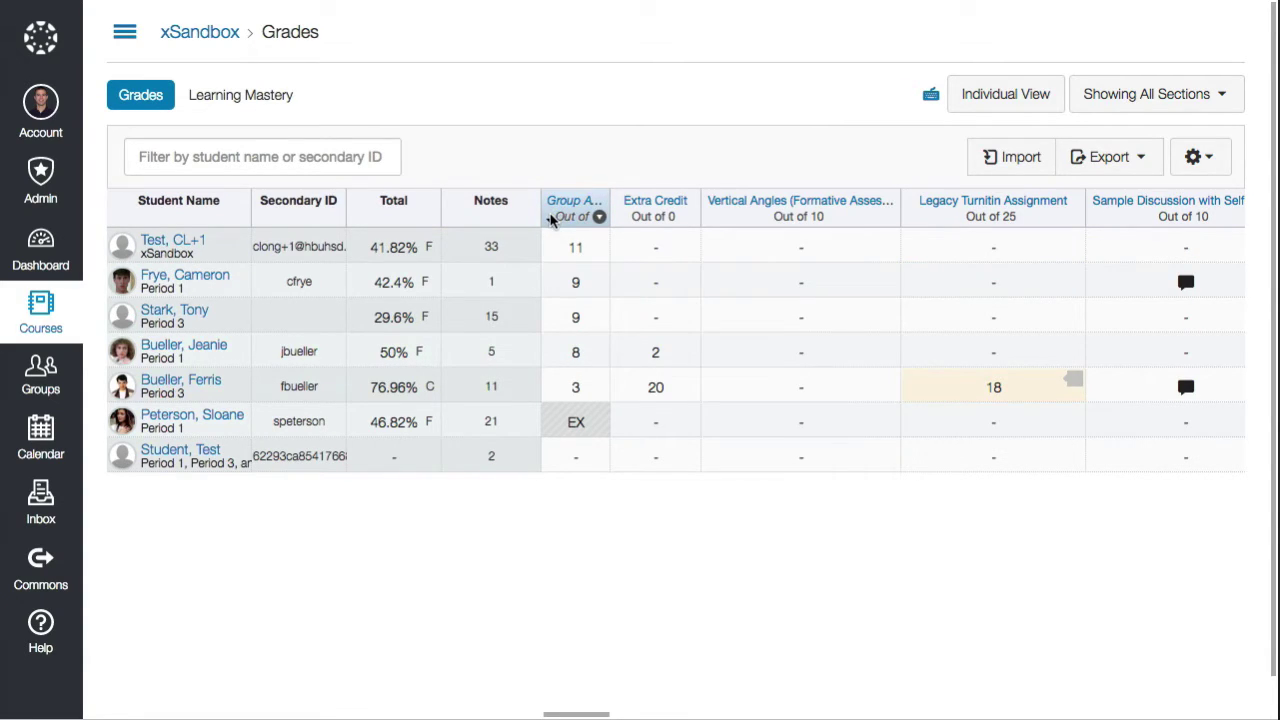